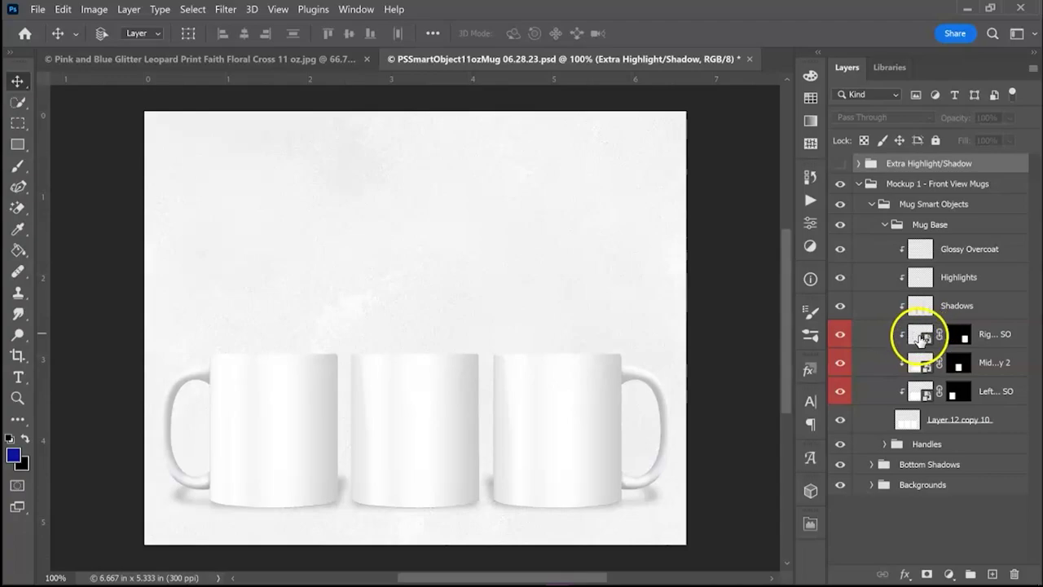
- Open the Right SO smart object, copy the entire Faith Floral Cross JPG, and return to Rectangle 22.psb
double_click(922, 338)
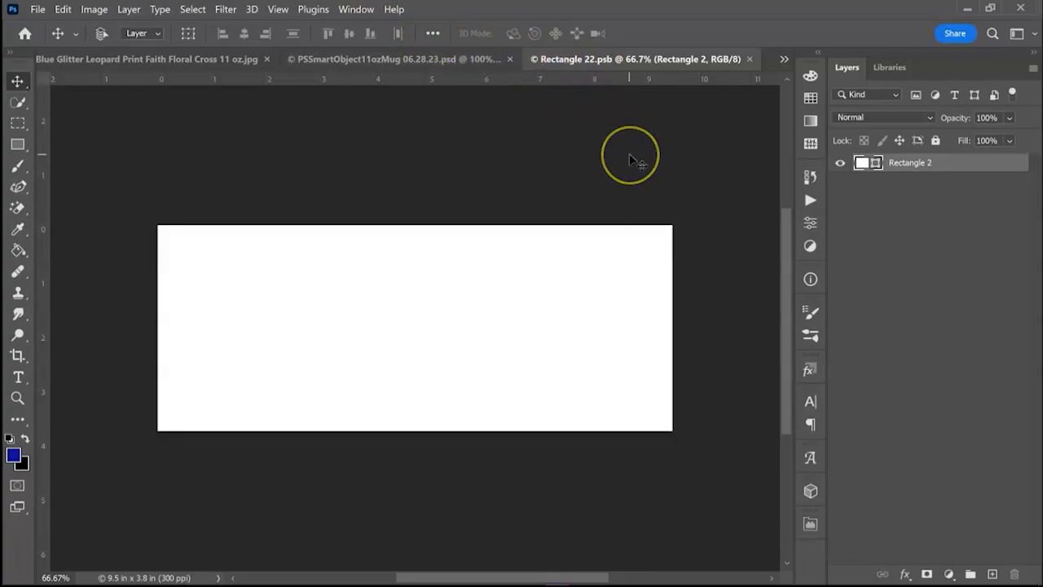
left_click(37, 9)
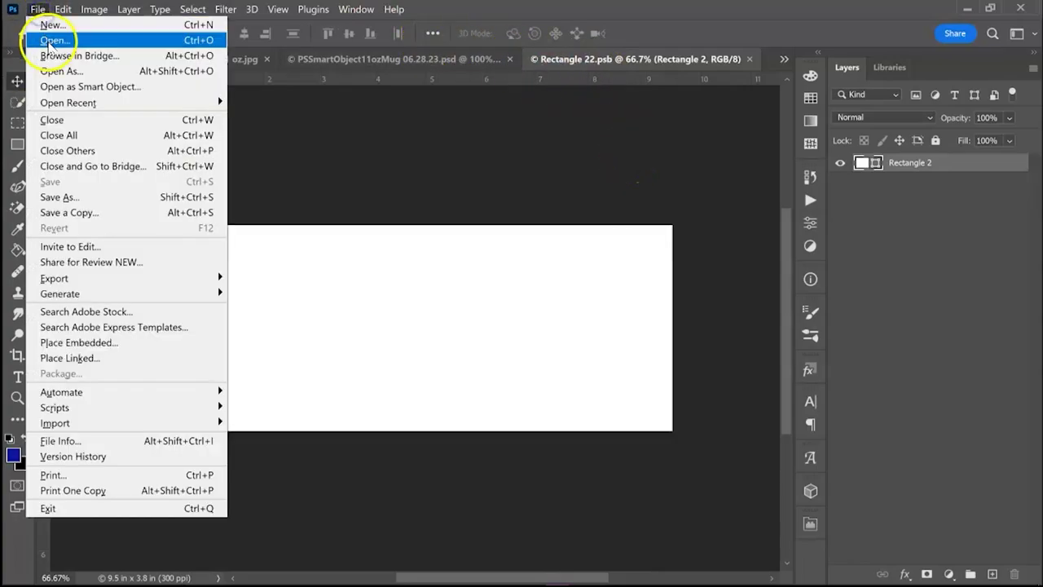
left_click(896, 128)
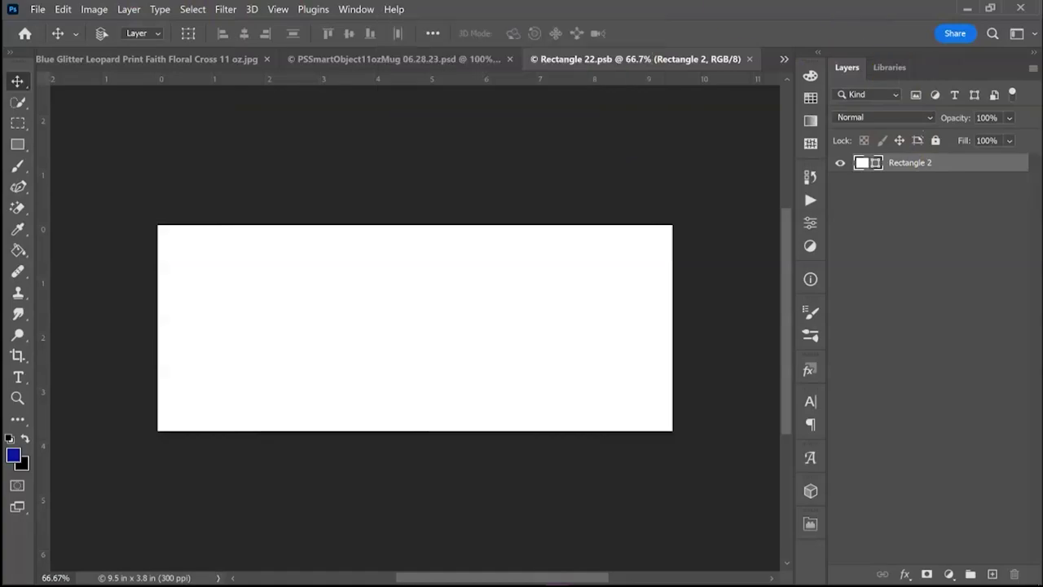
left_click(92, 65)
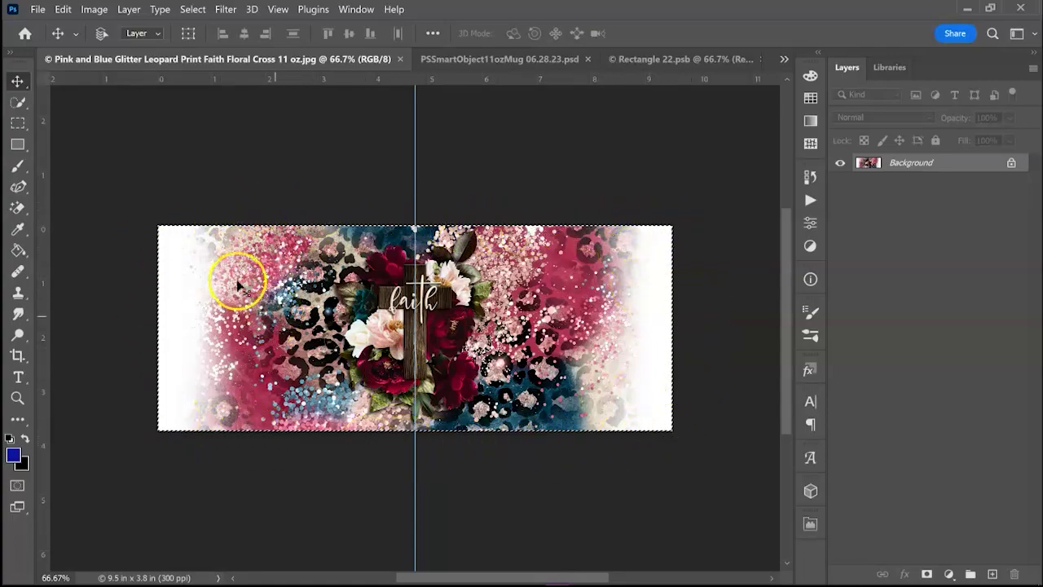
left_click(686, 62)
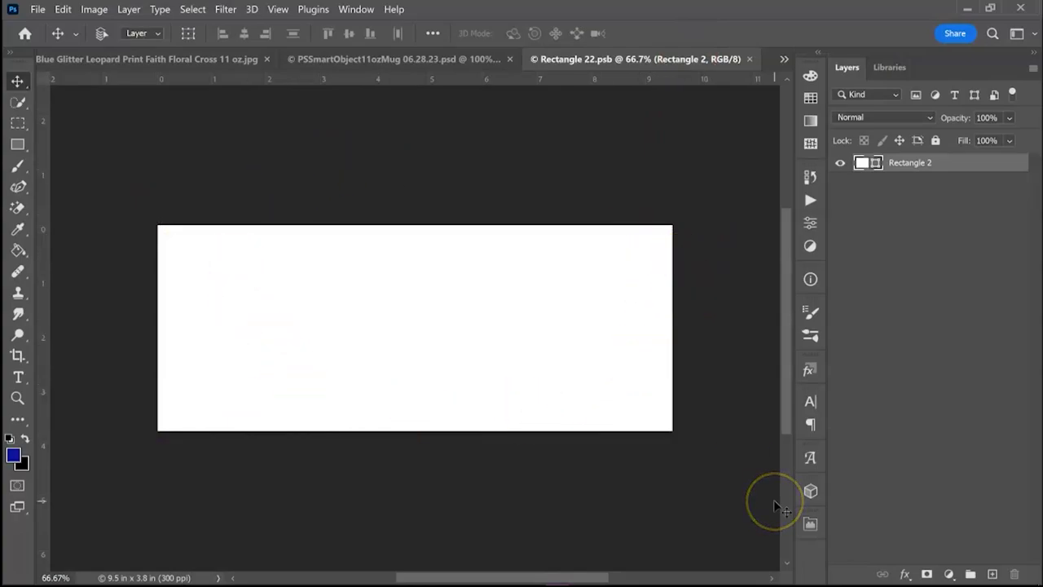
- Paste the design as Layer 1 and confirm Image Size reads 9.5 × 3.8 in at 300 ppi
key("ctrl+v")
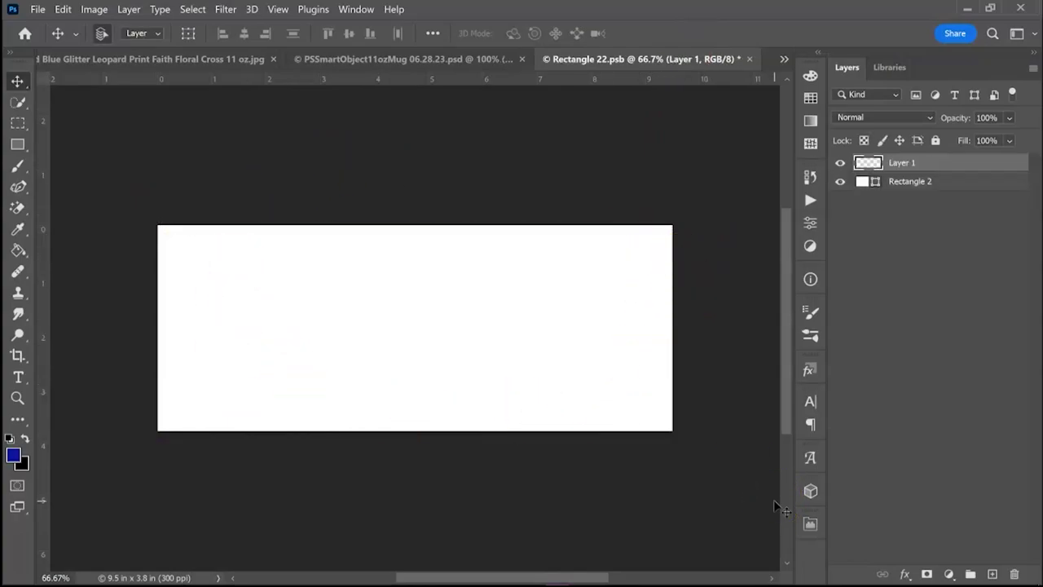
left_click(61, 9)
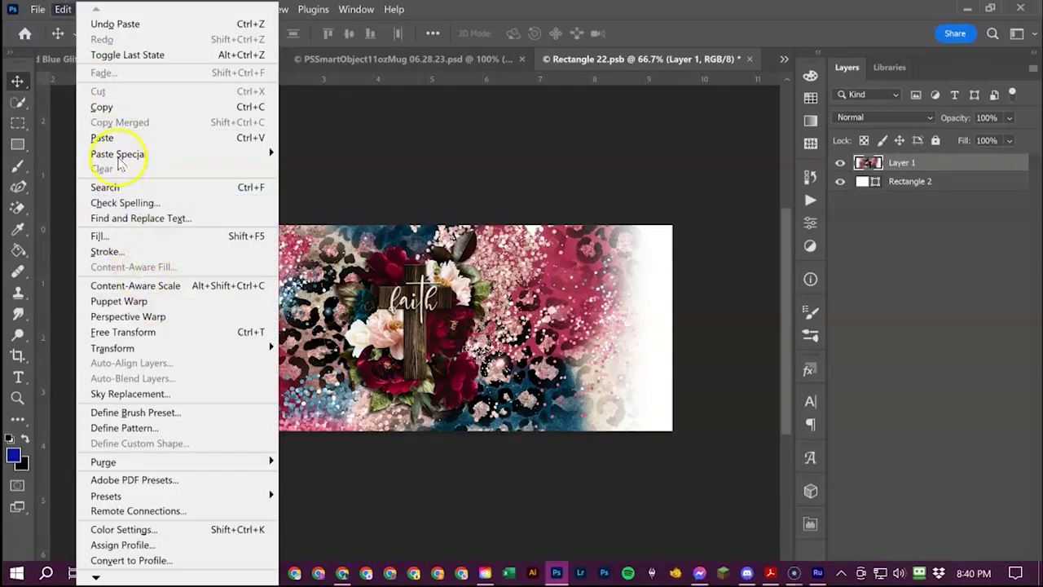
left_click(487, 179)
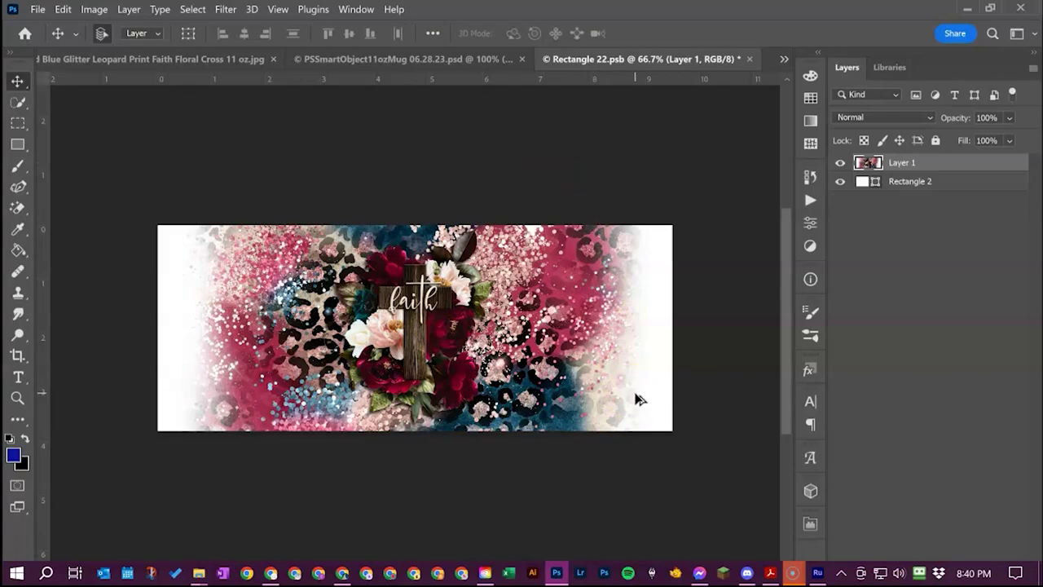
key("ctrl+alt+i")
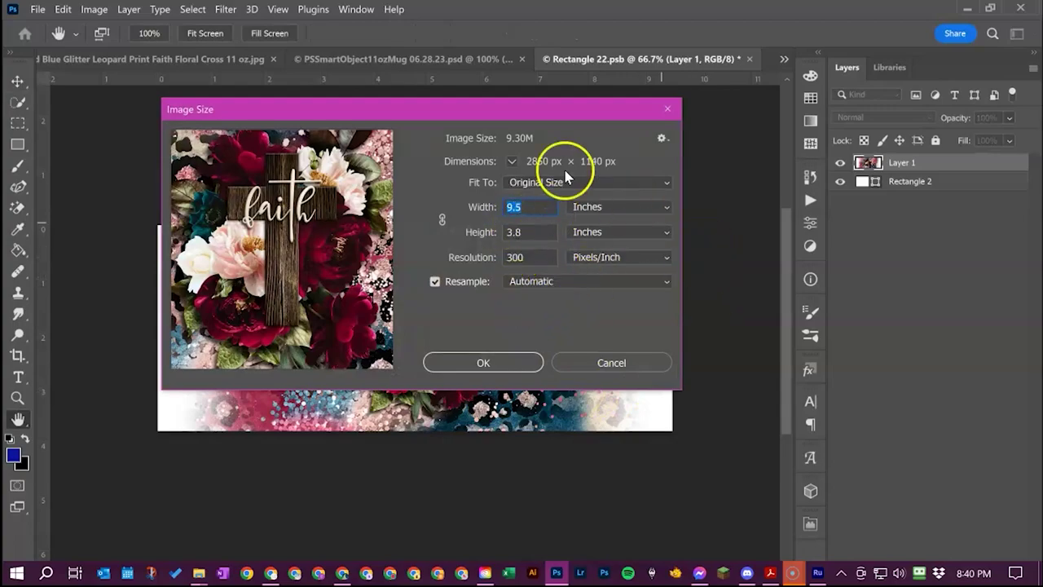
- Use Free Transform to confirm the pasted design fills the canvas at full height, then commit it
left_click(613, 363)
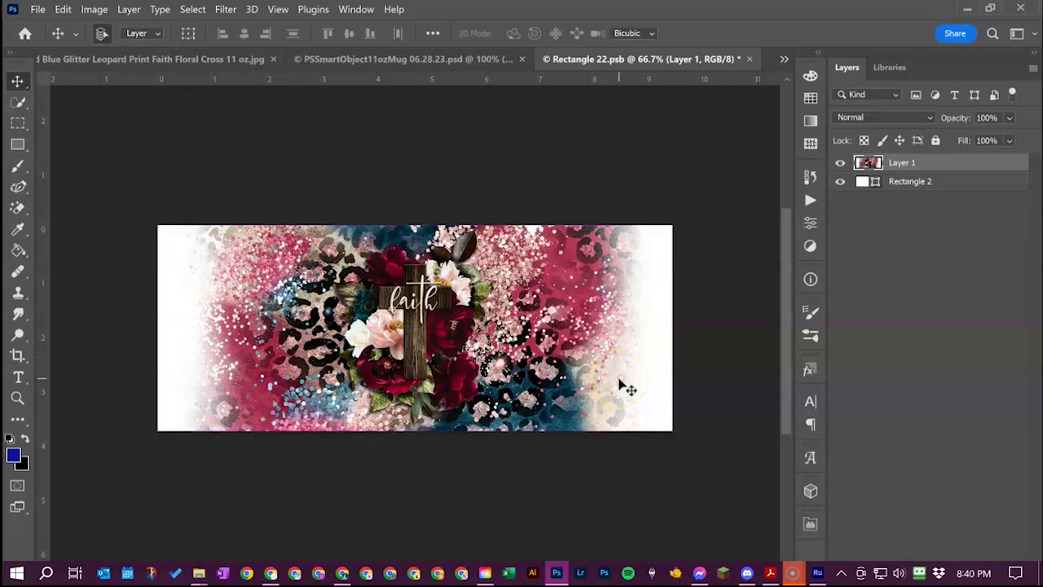
key("ctrl+t")
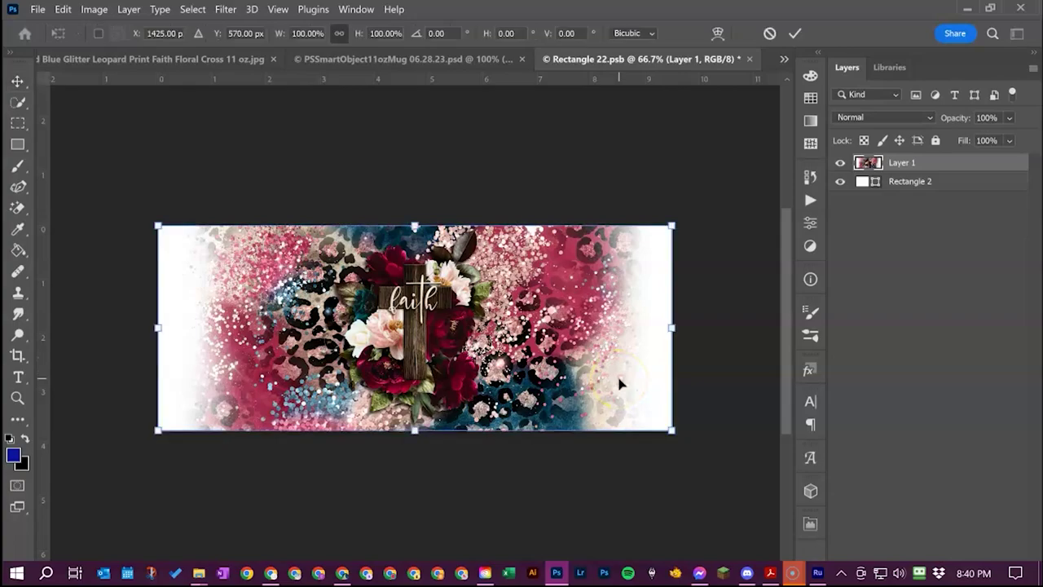
left_click(769, 34)
left_click(63, 10)
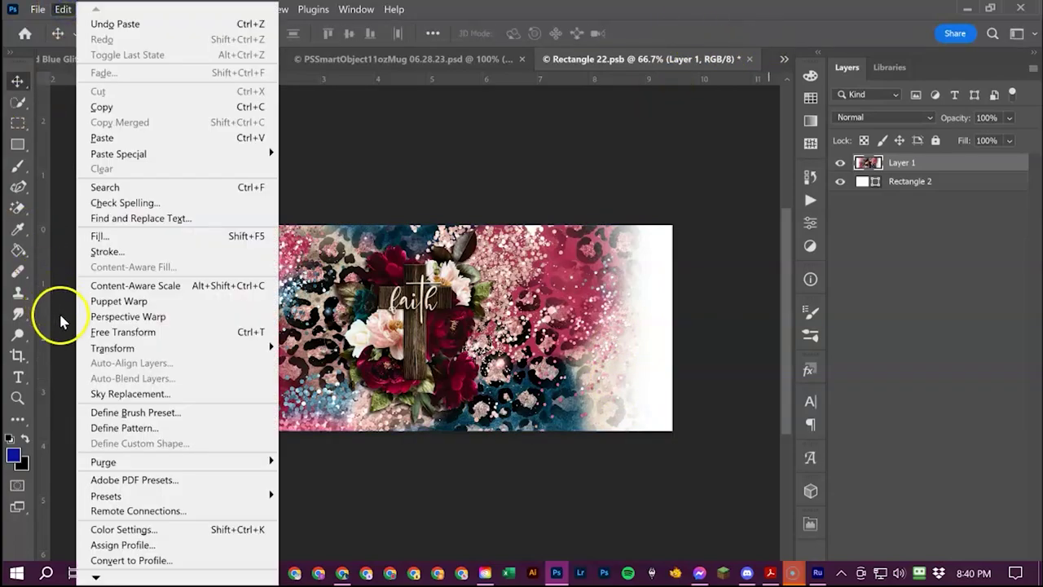
left_click(110, 332)
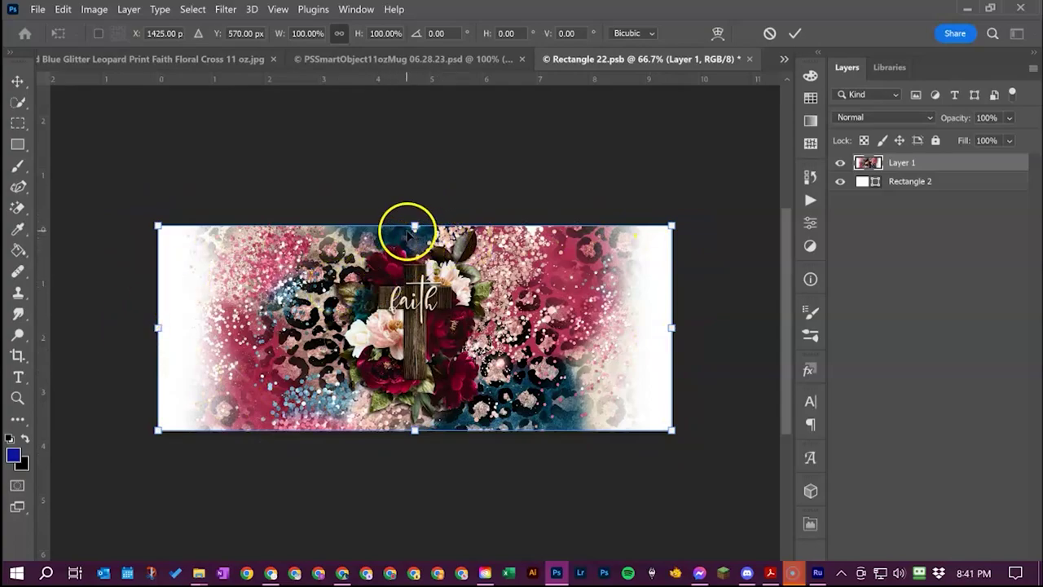
mouse_move(415, 225)
left_mouse_down()
mouse_move(419, 293)
mouse_move(414, 226)
left_mouse_up()
left_click(522, 152)
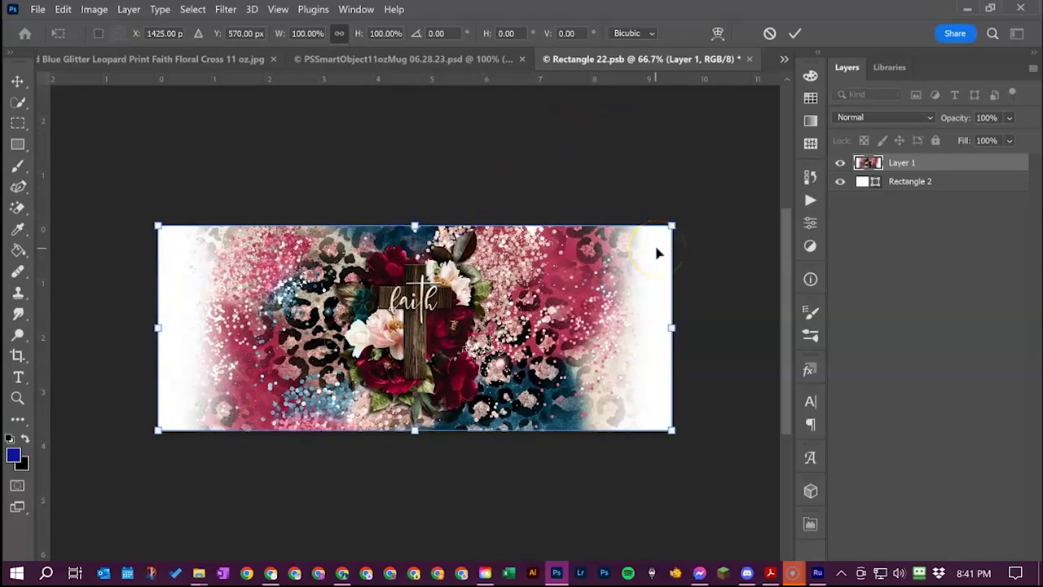
left_click(795, 34)
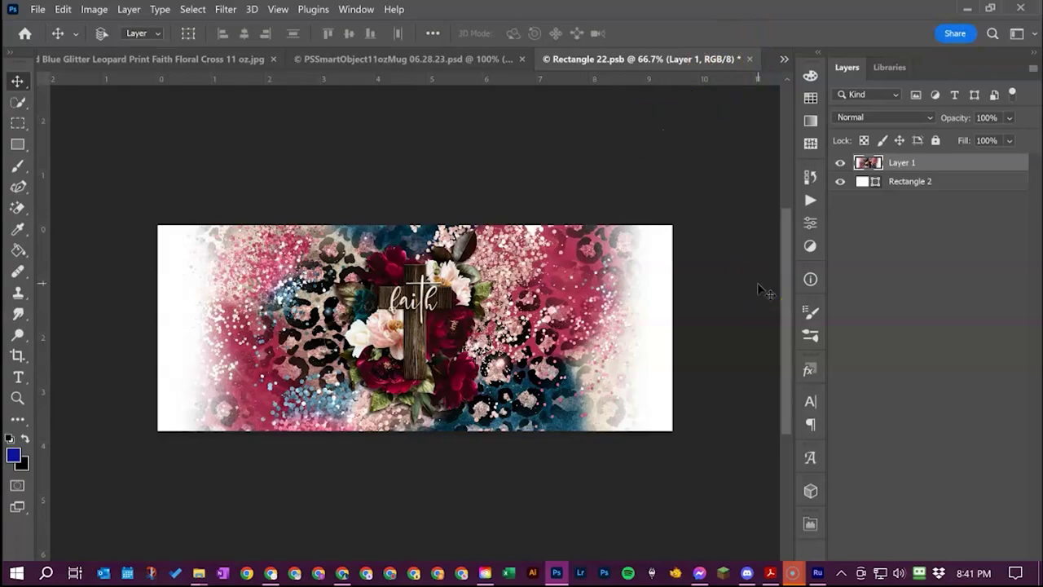
- Save Rectangle 22.psb with Ctrl+S so the mug mockup updates
key("ctrl+s")
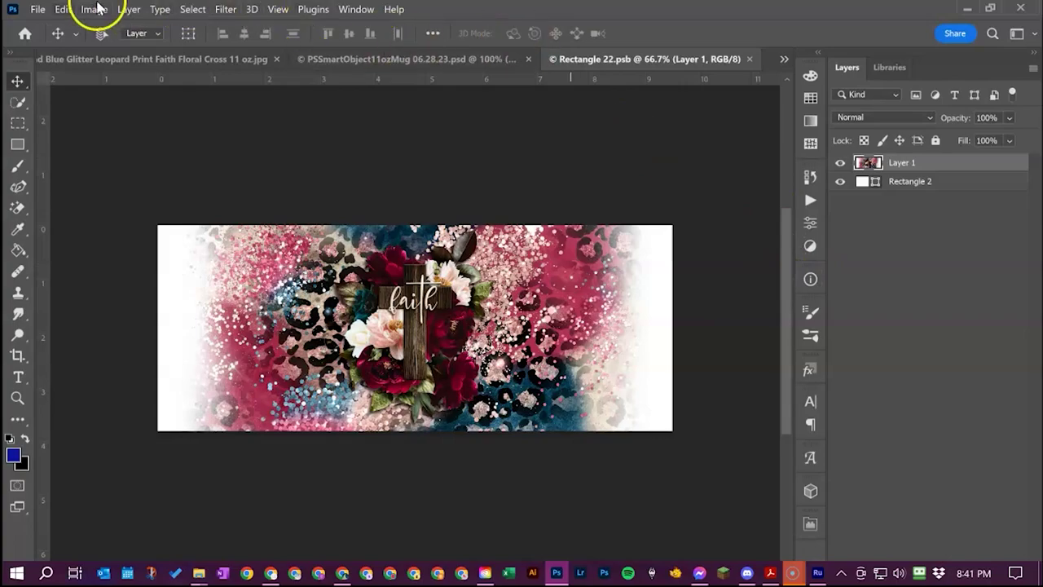
left_click(38, 9)
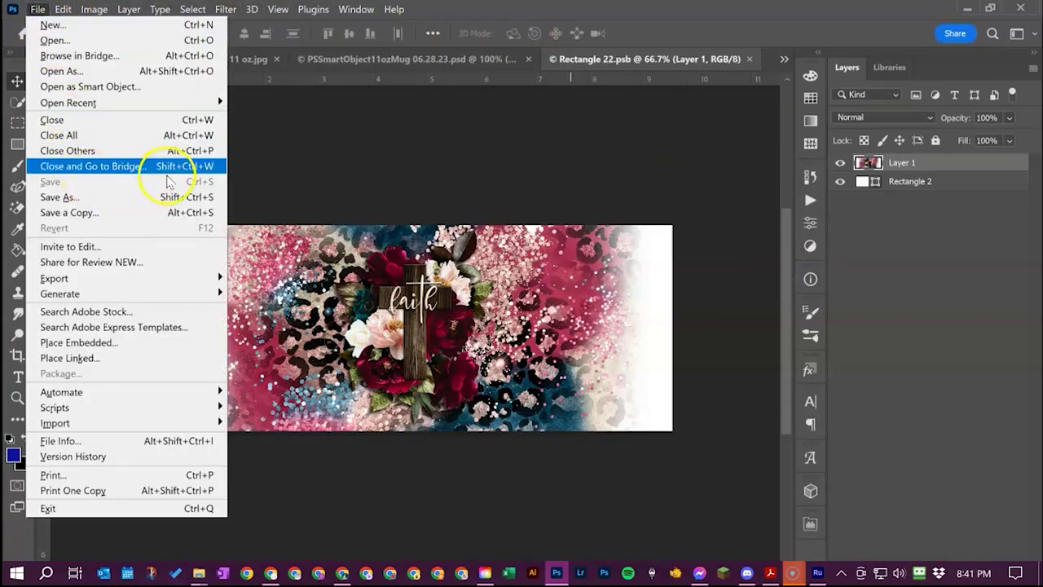
left_click(663, 170)
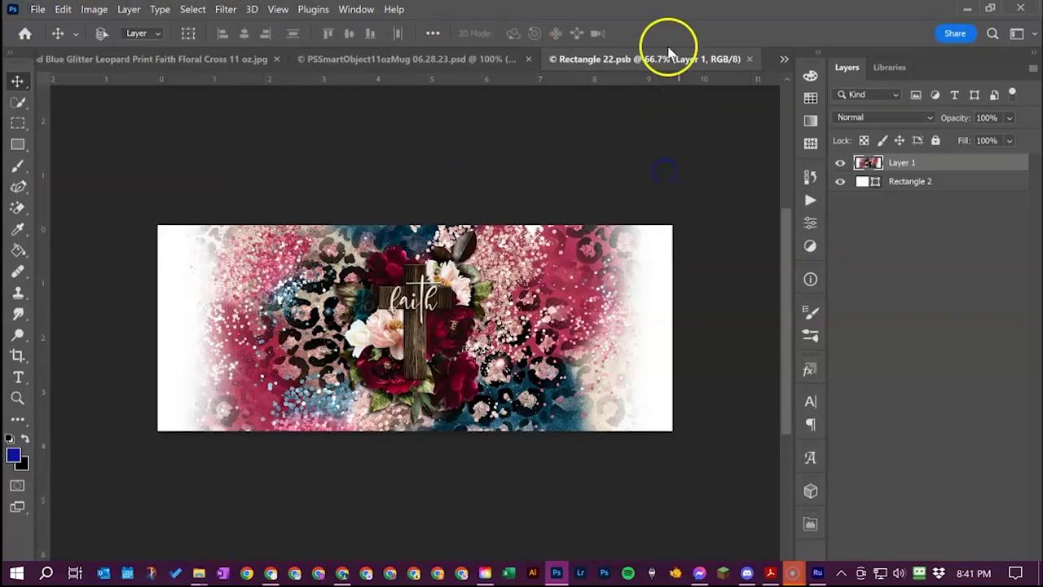
- Switch to the PSSmartObject11ozMug document to view the design on all three mugs
left_click(366, 57)
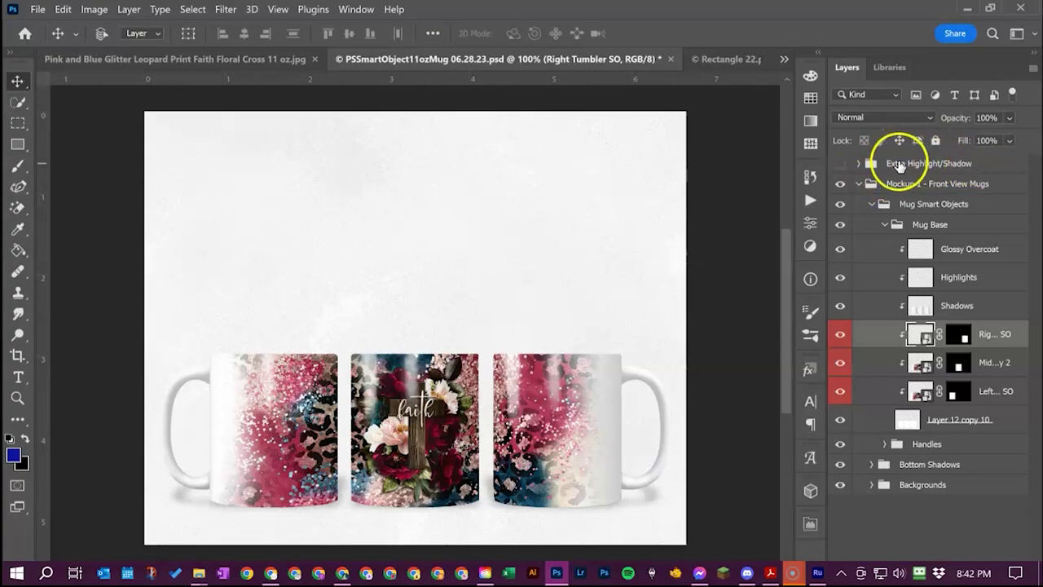
- Toggle the Extra Highlight/Shadow group on and off to compare, leaving it visible
left_click(840, 164)
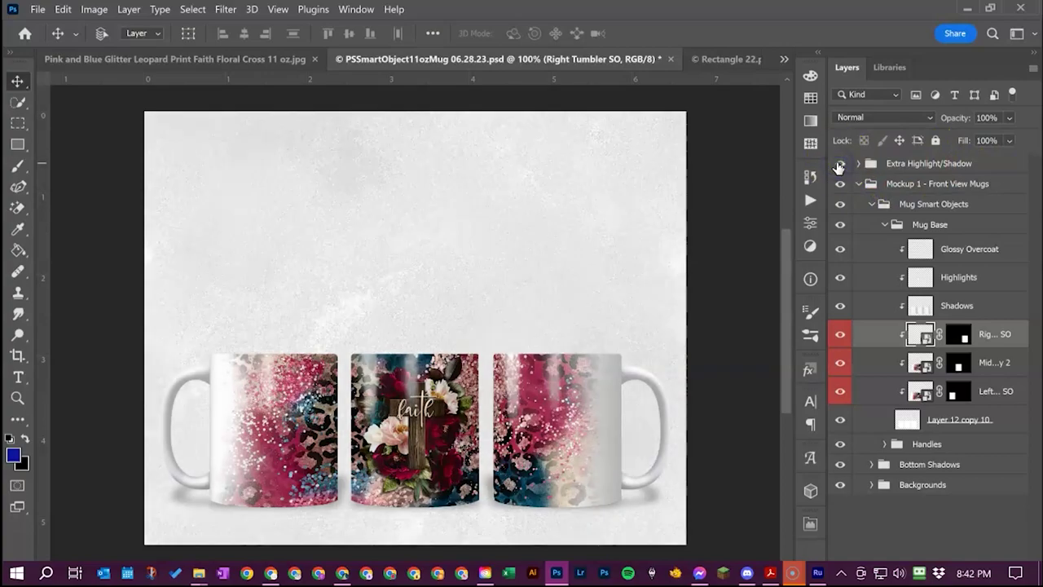
left_click(839, 165)
left_click(838, 165)
left_click(838, 166)
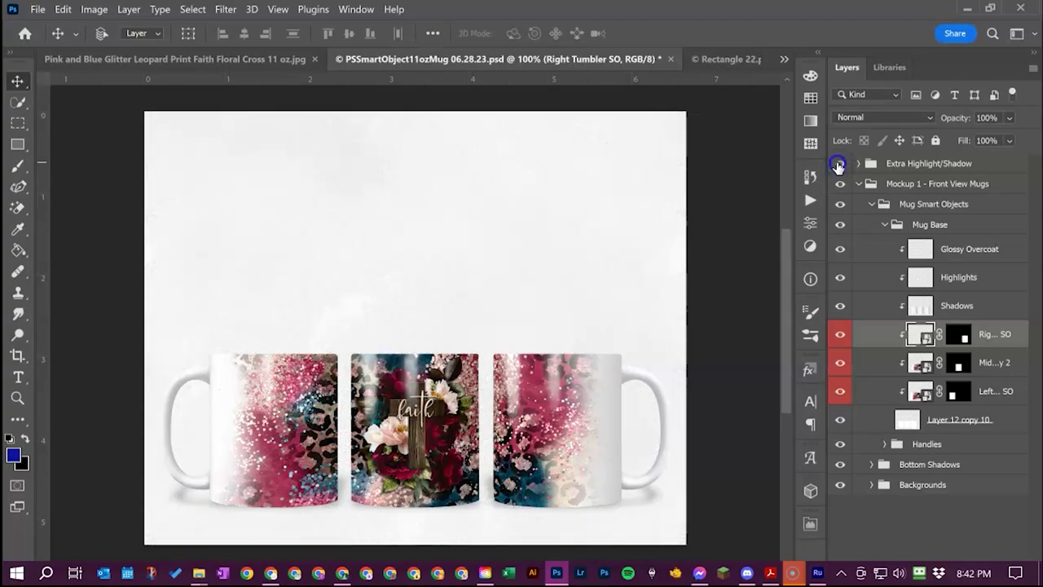
left_click(839, 166)
left_click(839, 165)
left_click(840, 166)
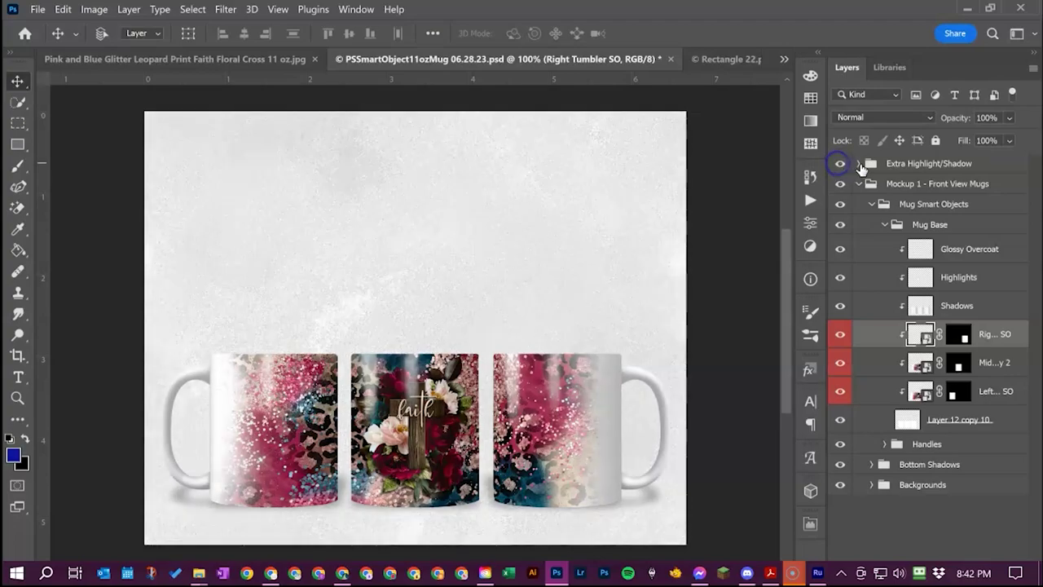
- Review Brightness/Contrast 1 in the group (-15 brightness, -26 contrast), then collapse the group
left_click(860, 165)
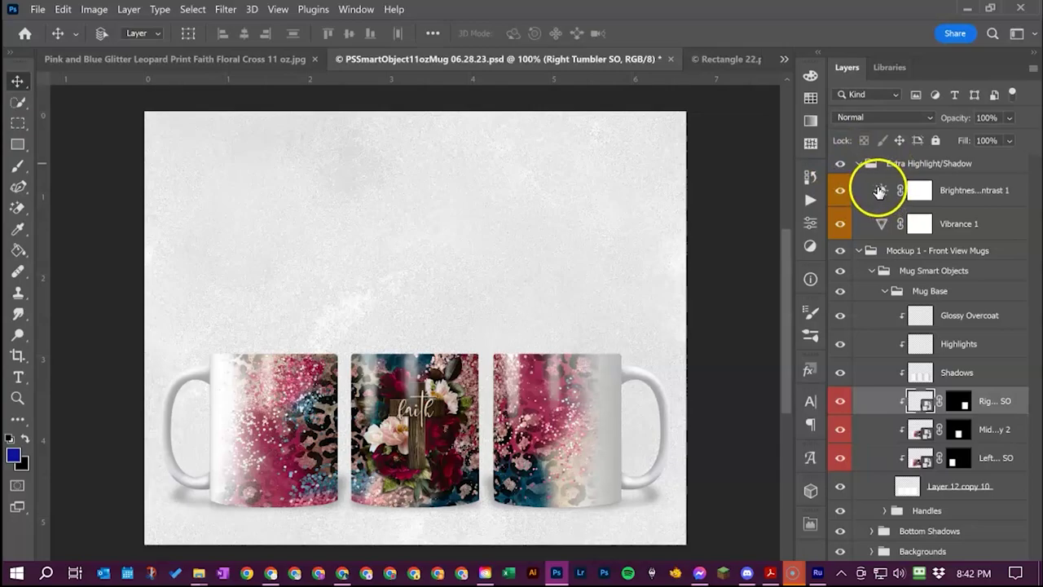
double_click(882, 194)
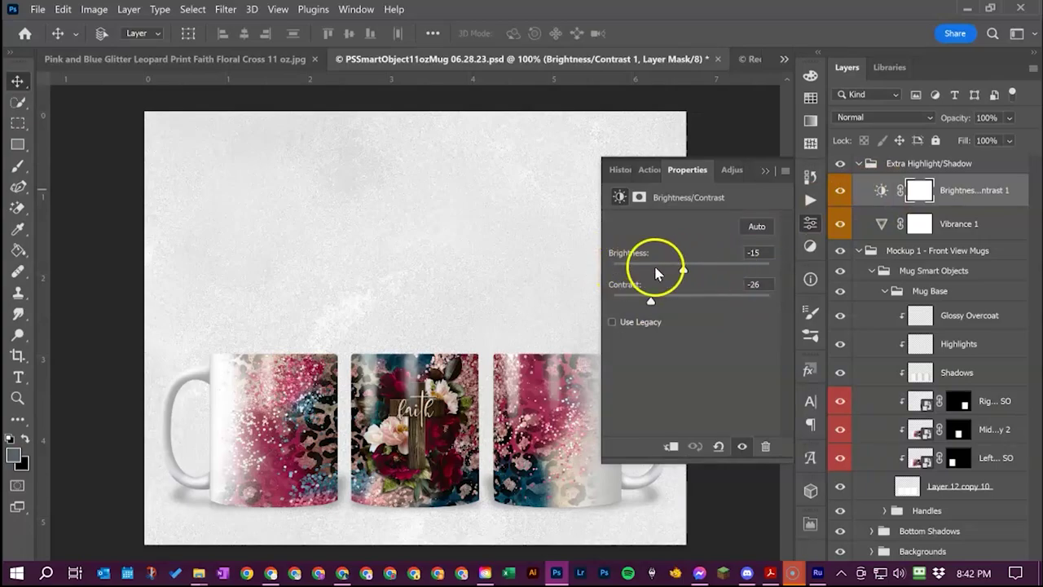
left_click(761, 172)
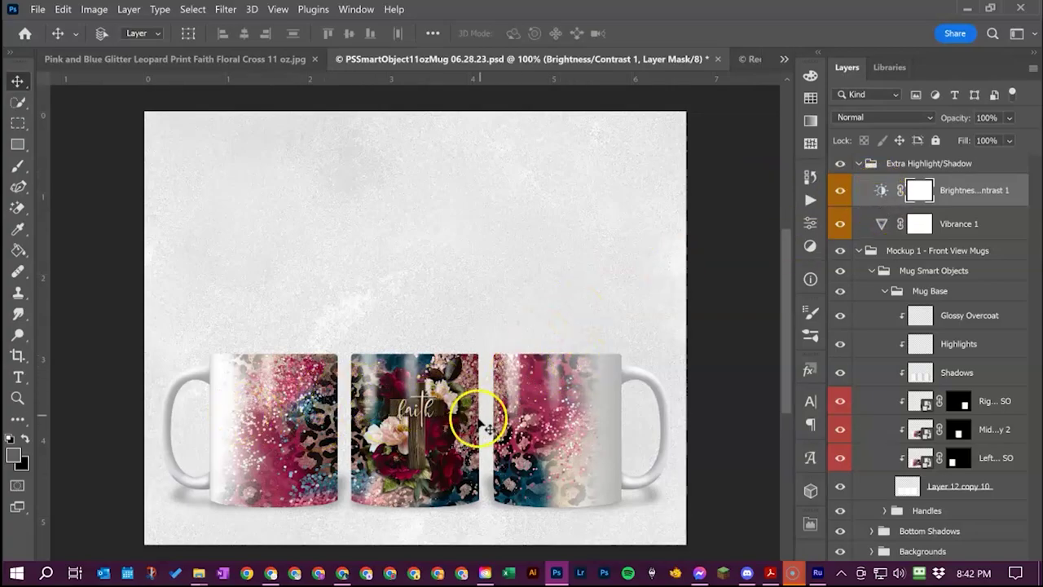
left_click(858, 163)
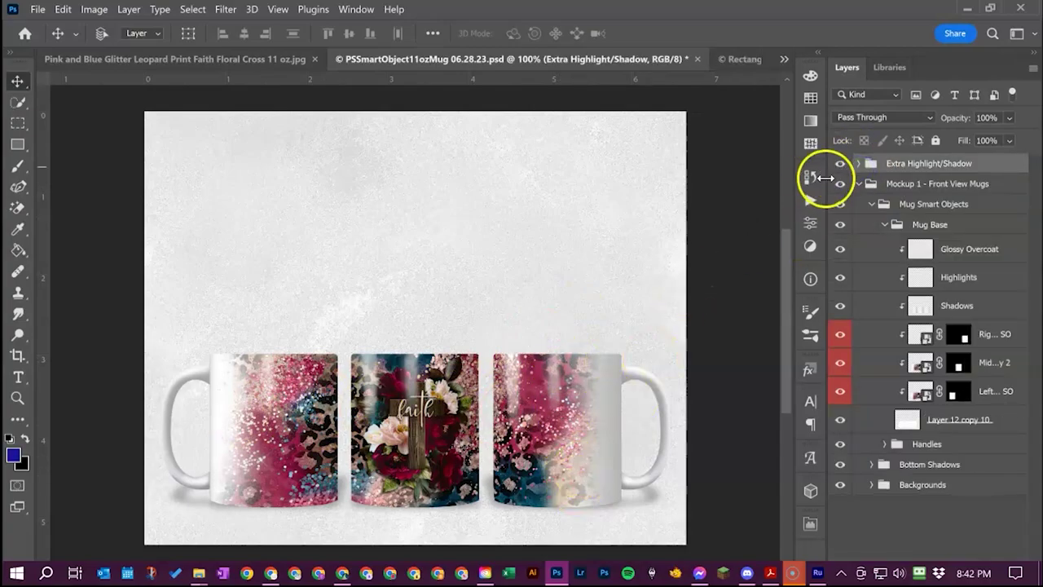
- Inspect the Glossy Overcoat, Highlights and Shadows layers, keeping Highlights in Screen blend mode
left_click(981, 258)
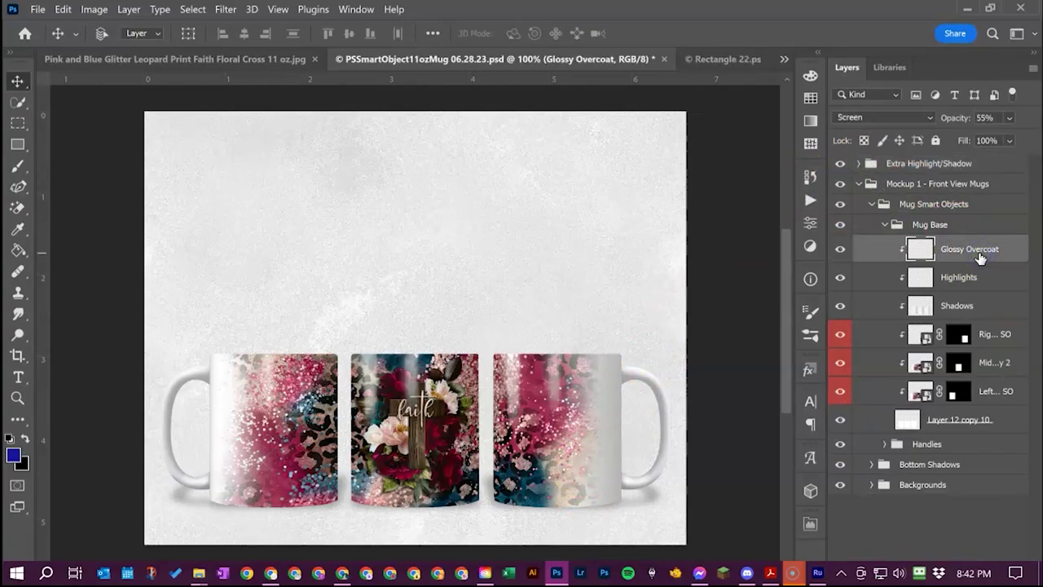
left_click(977, 279)
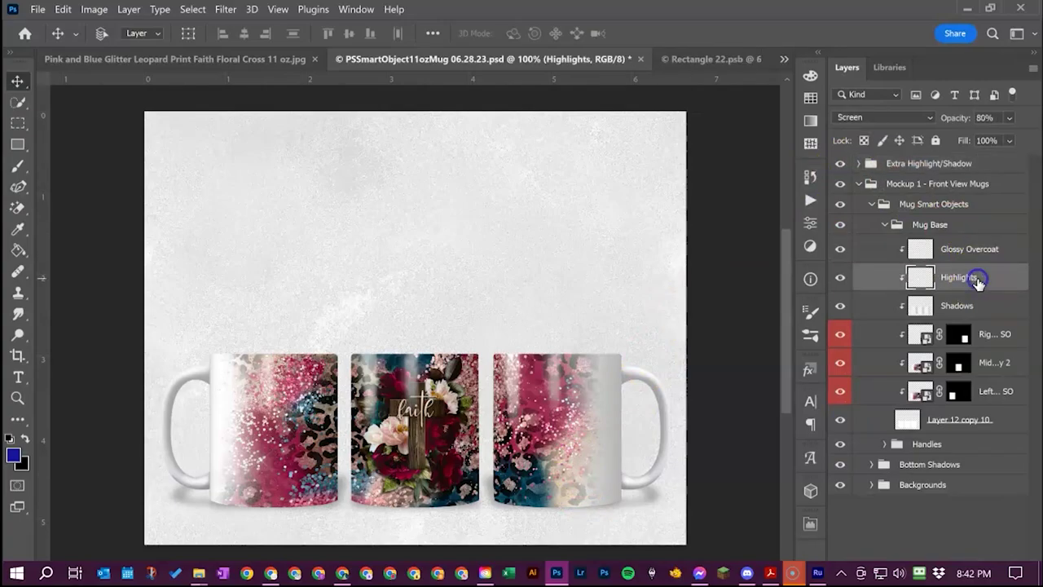
left_click(971, 312)
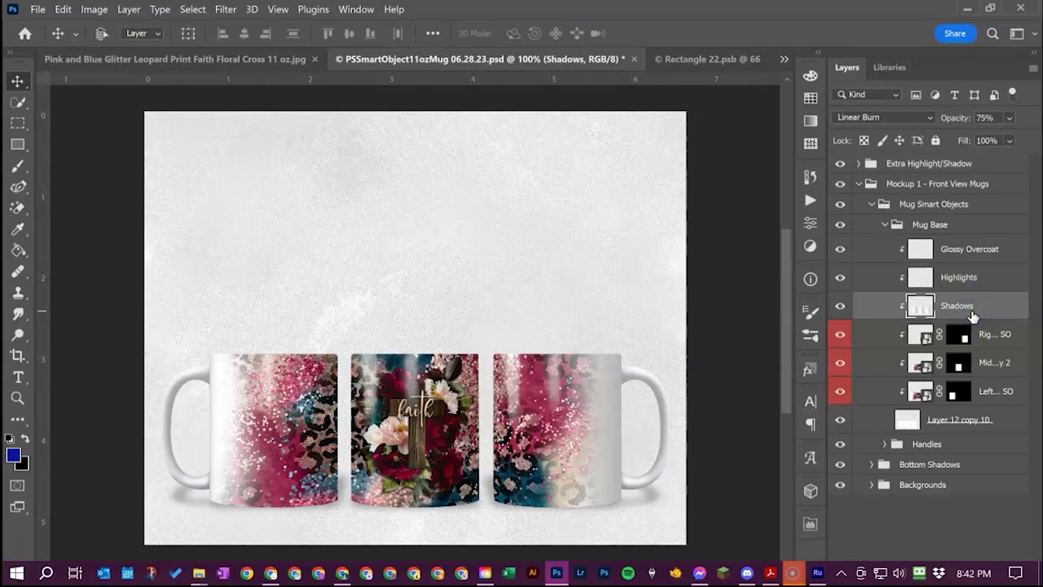
left_click(972, 277)
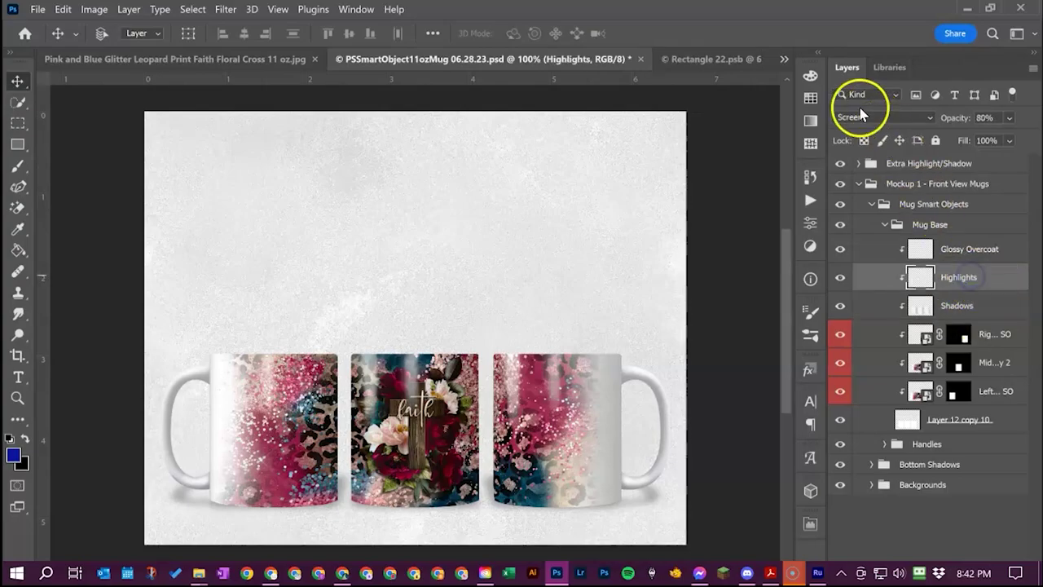
left_click(932, 119)
left_click(933, 119)
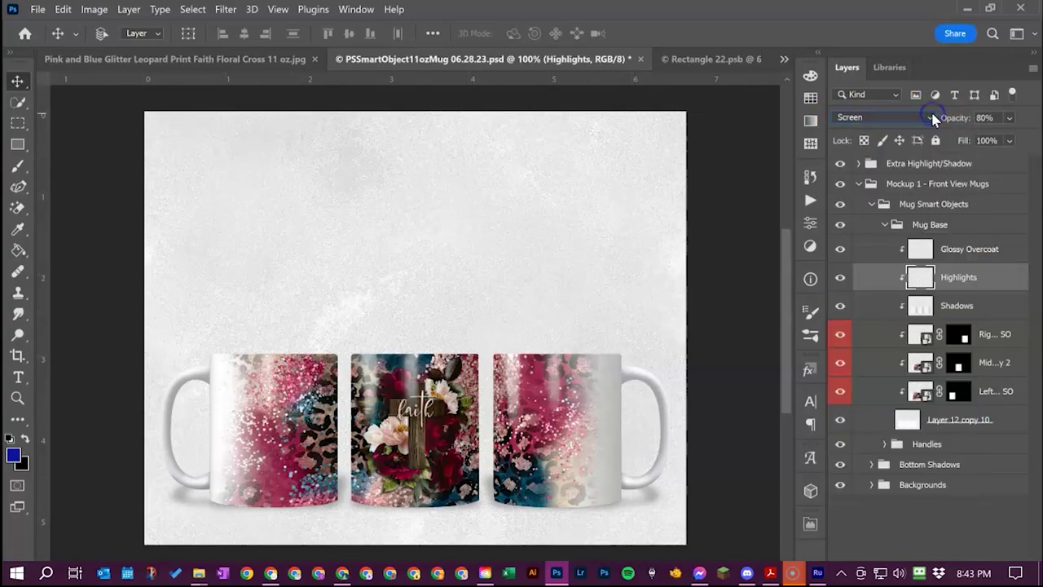
- Test Highlights opacity at 22% and 100%, settle on 80%, and expand the Handles group
left_click(948, 119)
left_click(1001, 119)
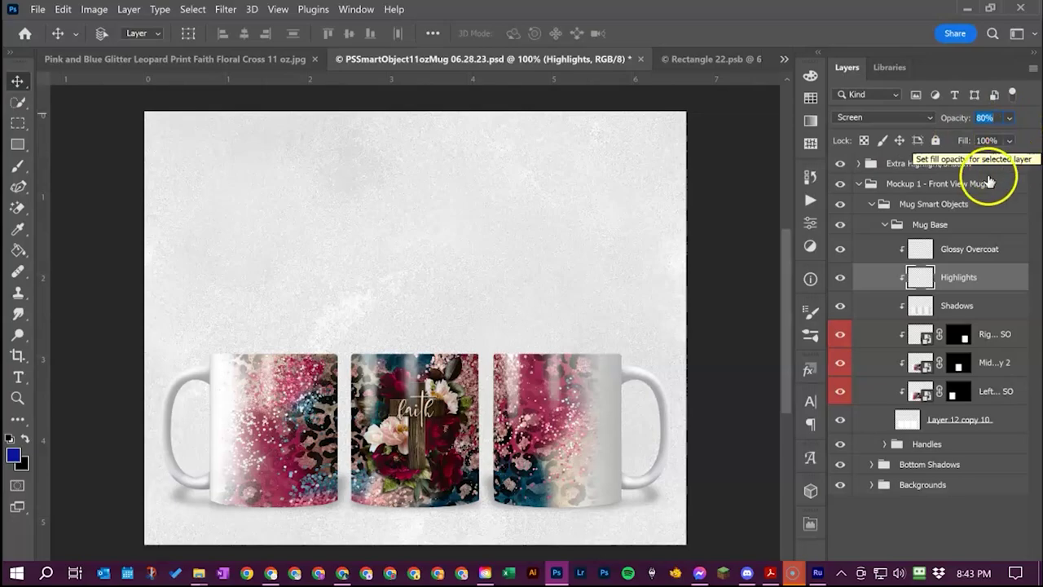
left_click(1007, 118)
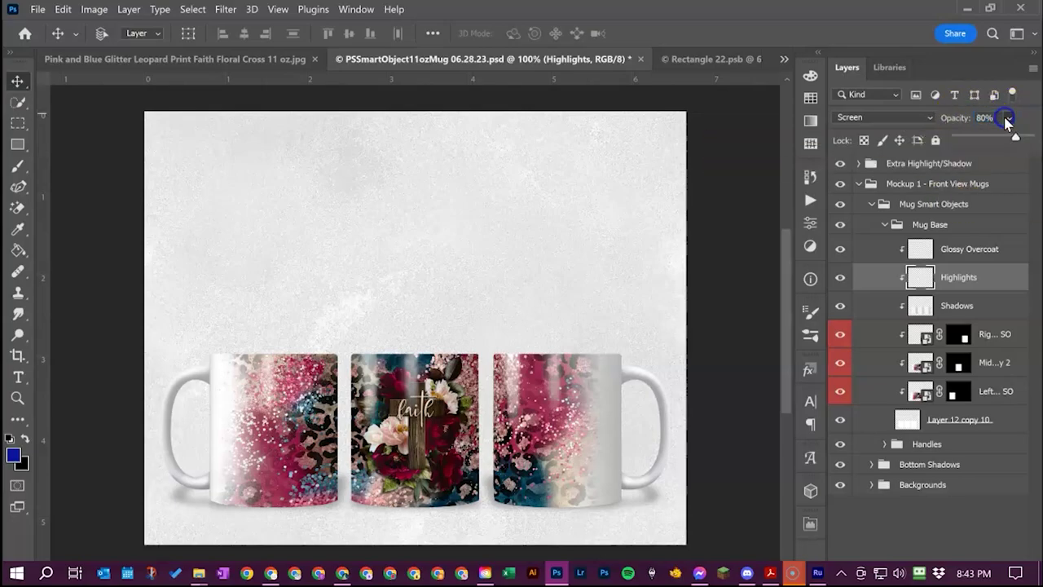
mouse_move(972, 140)
left_mouse_down()
mouse_move(1016, 138)
mouse_move(966, 143)
left_mouse_up()
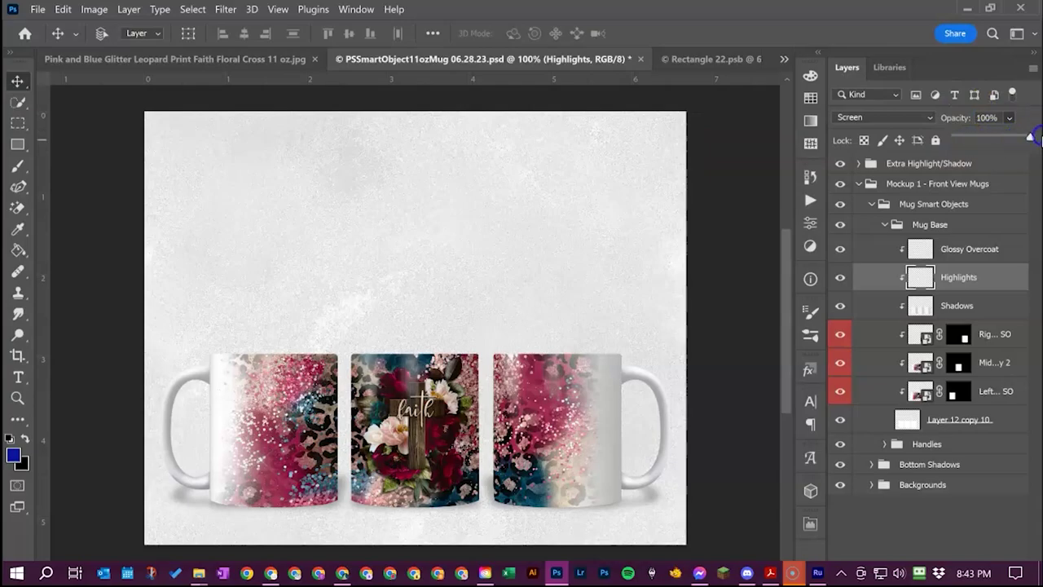
left_click_drag(1031, 137, 1031, 138)
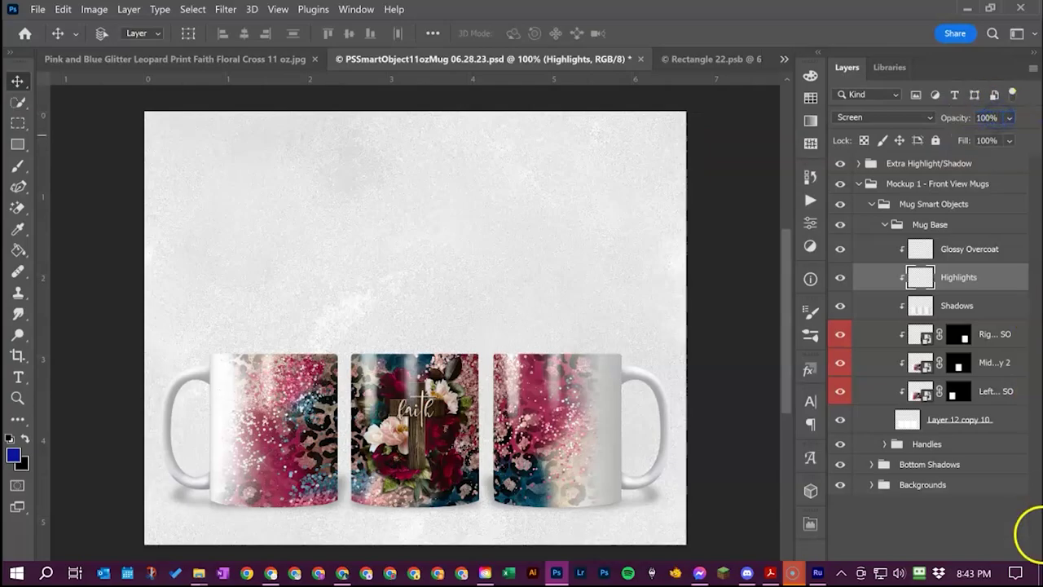
type("80")
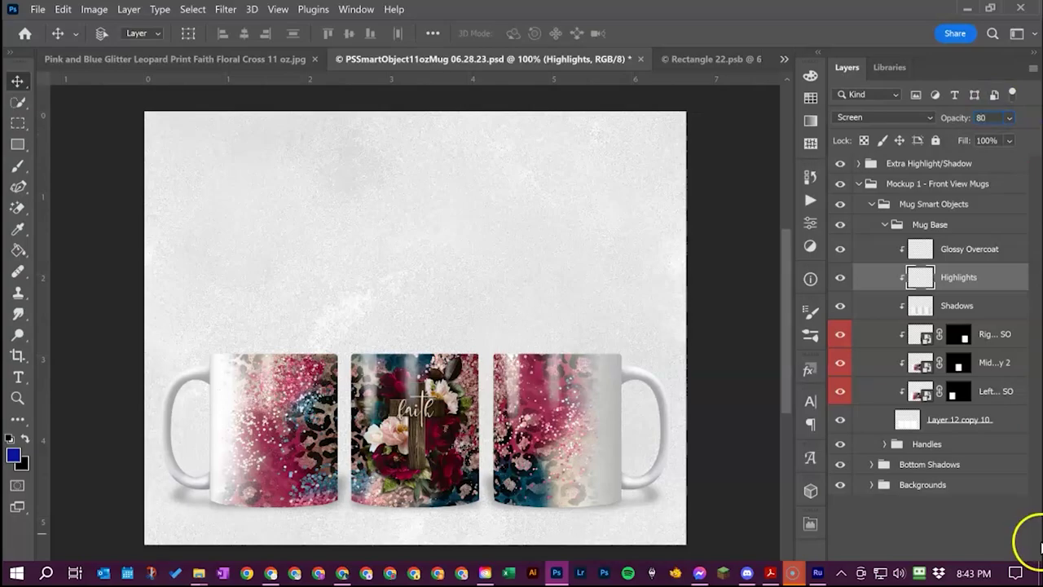
left_click(989, 277)
mouse_move(865, 444)
left_mouse_down()
mouse_move(891, 436)
mouse_move(885, 445)
left_mouse_up()
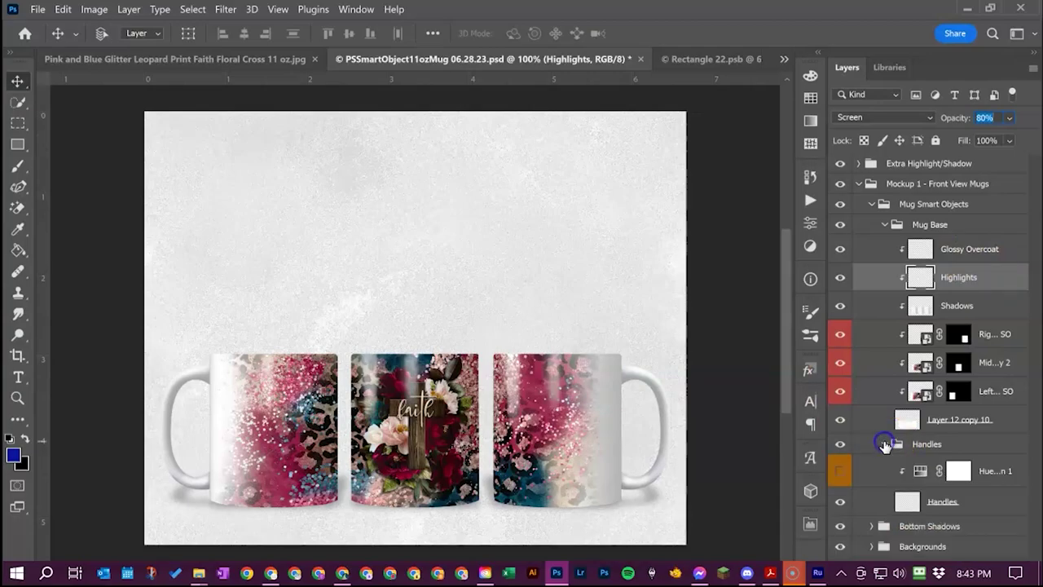
- Show the handles' Hue/Saturation 1 layer and open its properties
left_click(906, 468)
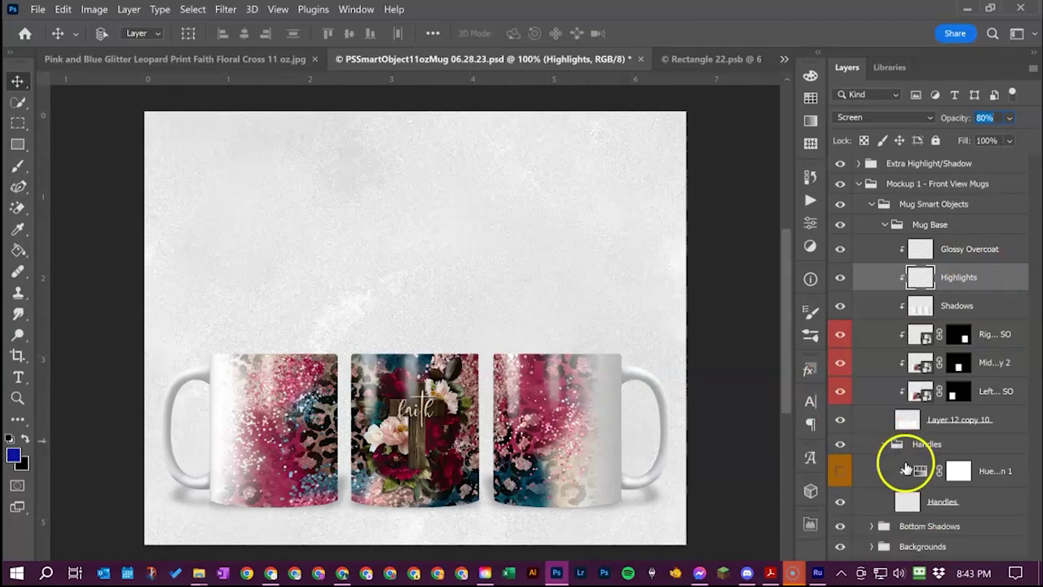
left_click(841, 472)
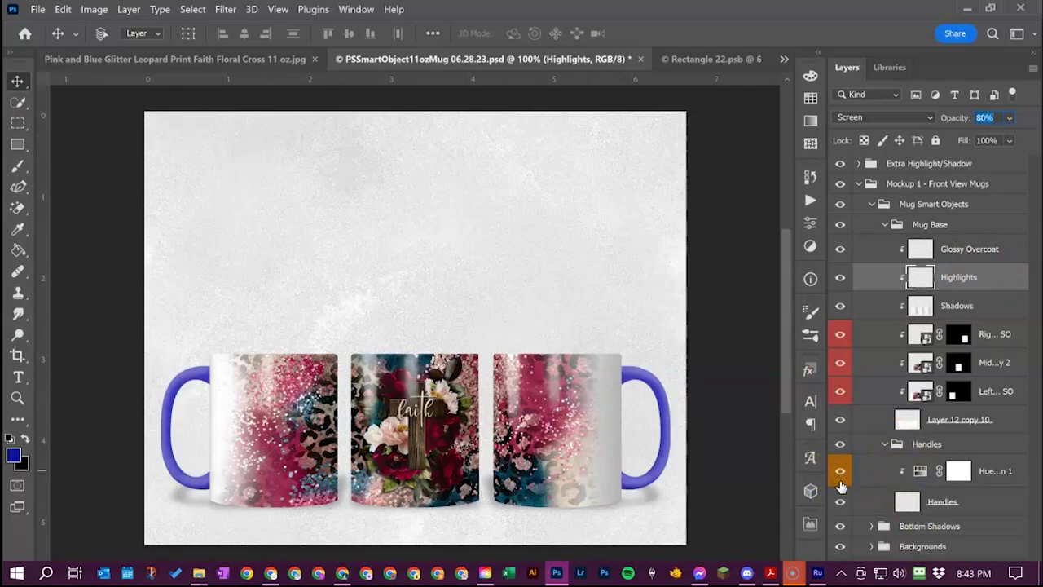
left_click(839, 472)
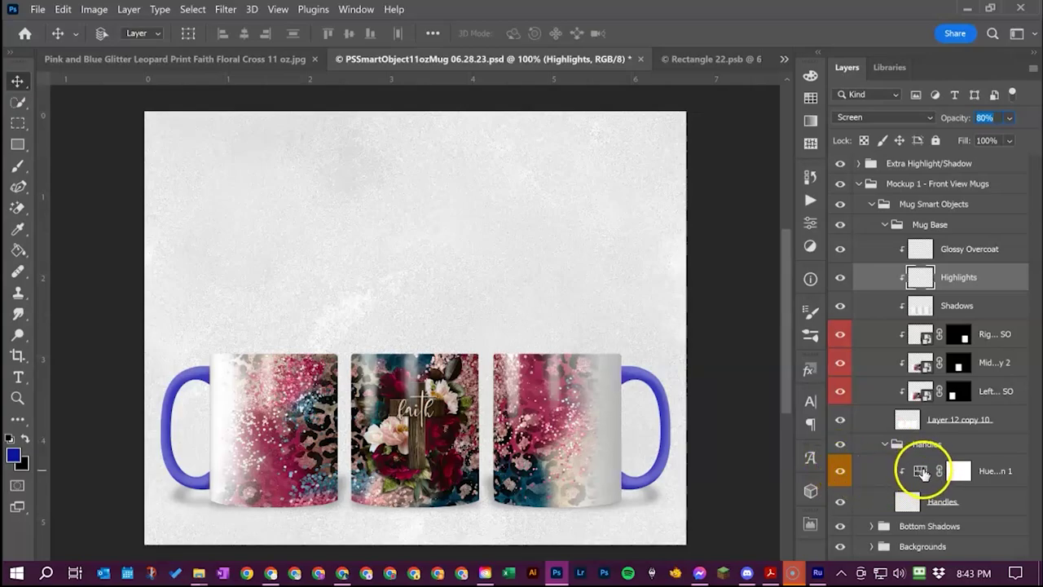
double_click(921, 472)
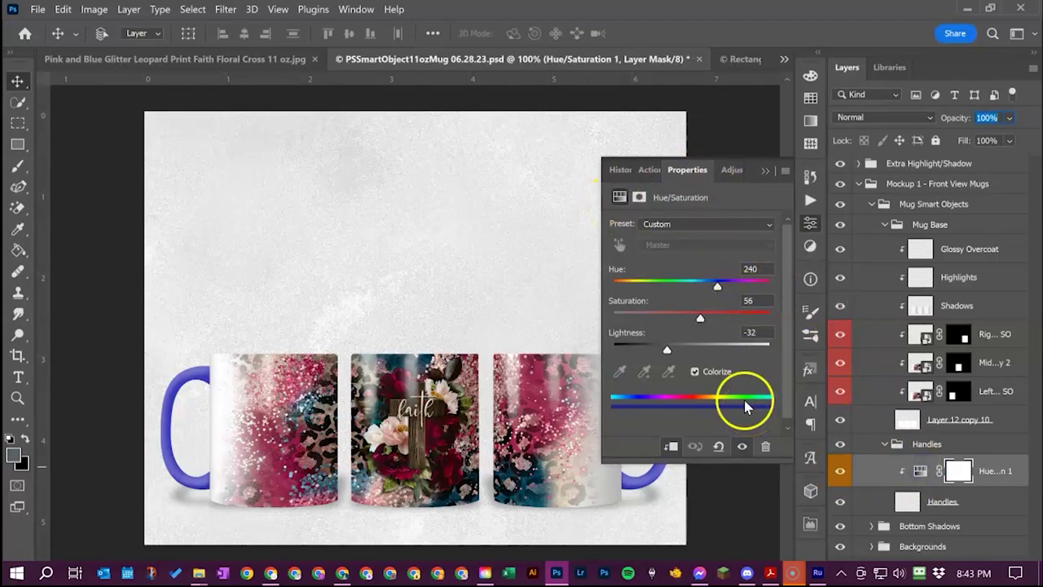
- Colorize the handles purple (Hue 264, Saturation 68, Lightness -24), then hide the layer and collapse Handles
left_click(695, 374)
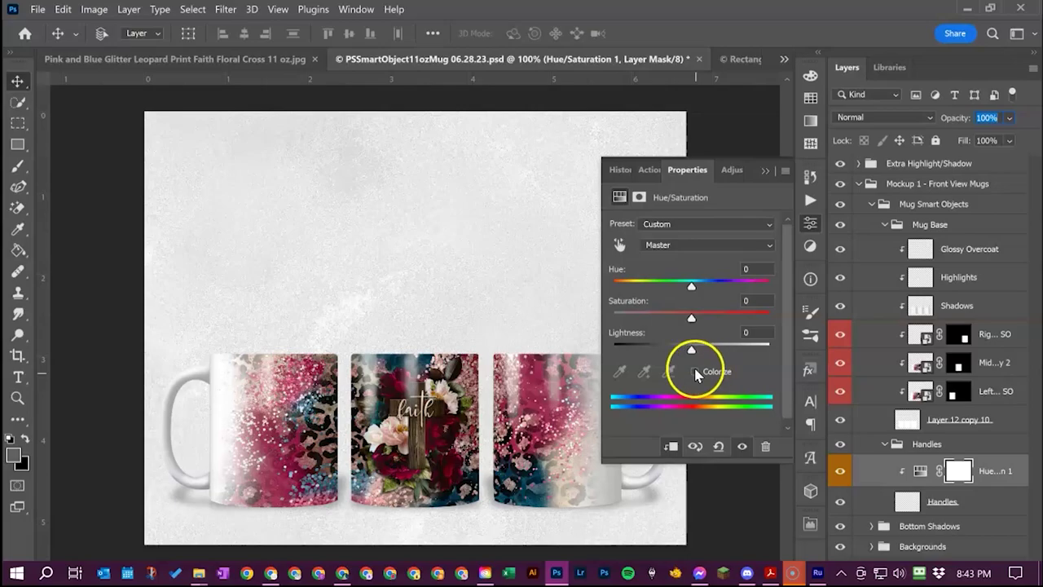
left_click(695, 373)
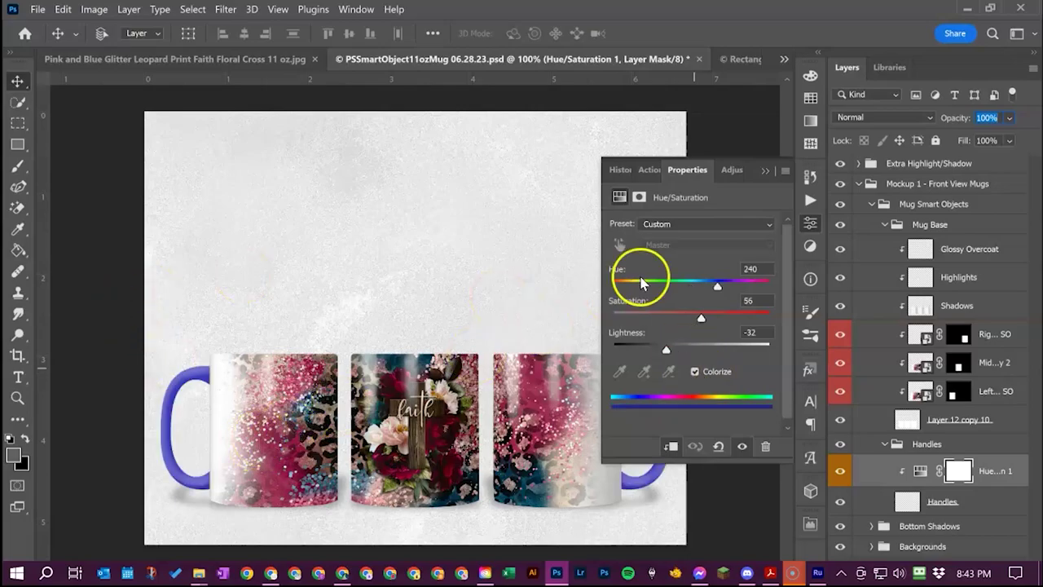
mouse_move(717, 284)
left_mouse_down()
mouse_move(664, 296)
mouse_move(728, 286)
left_mouse_up()
left_click_drag(699, 318, 741, 327)
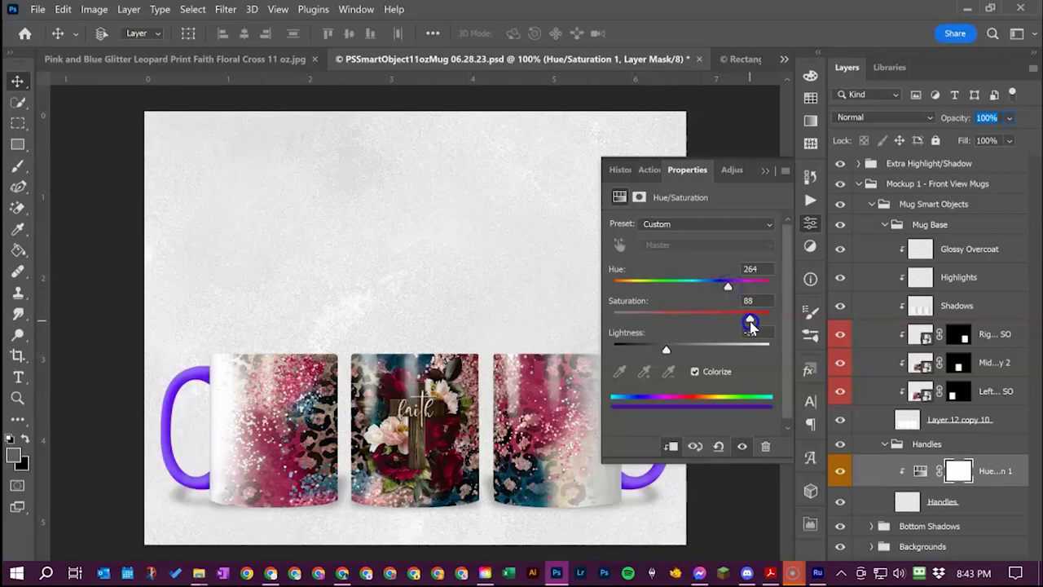
mouse_move(666, 349)
left_mouse_down()
mouse_move(701, 346)
mouse_move(672, 356)
left_mouse_up()
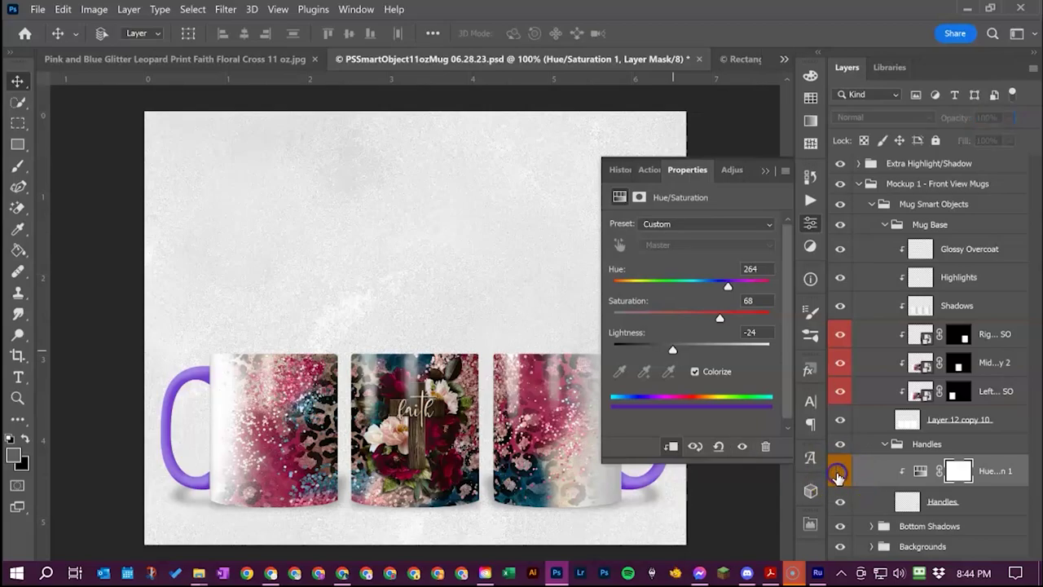
left_click(840, 473)
left_click(887, 444)
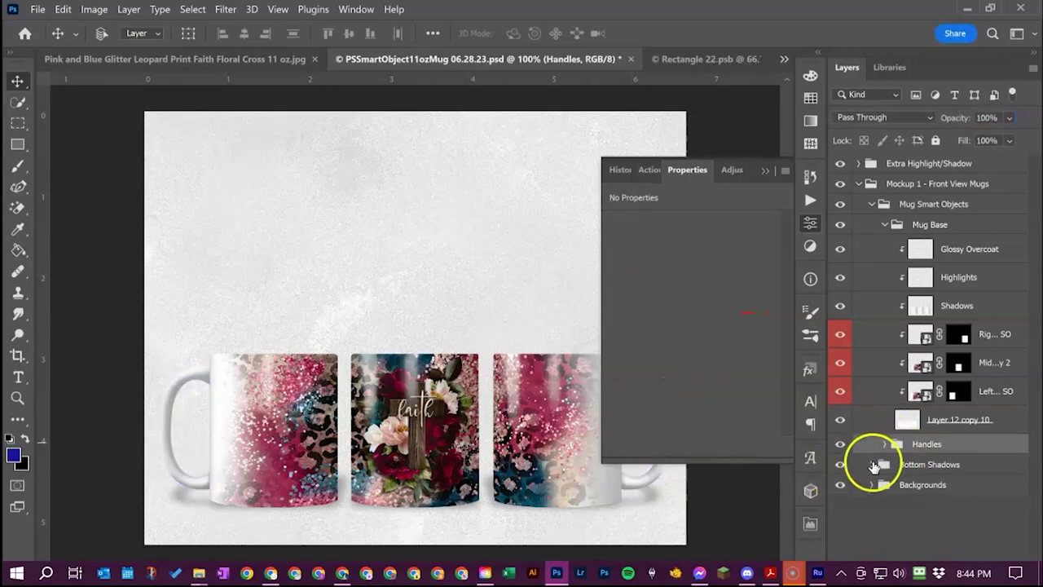
- Select the Bottom Shadows' Shadows layer and nudge it down then back up to Y 4.4 in
left_click(871, 463)
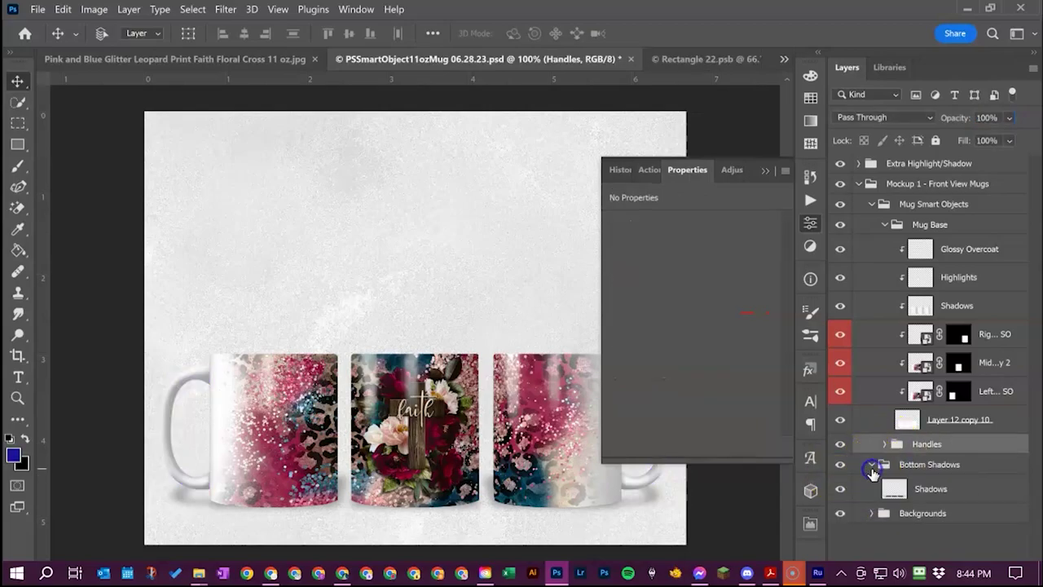
left_click(947, 494)
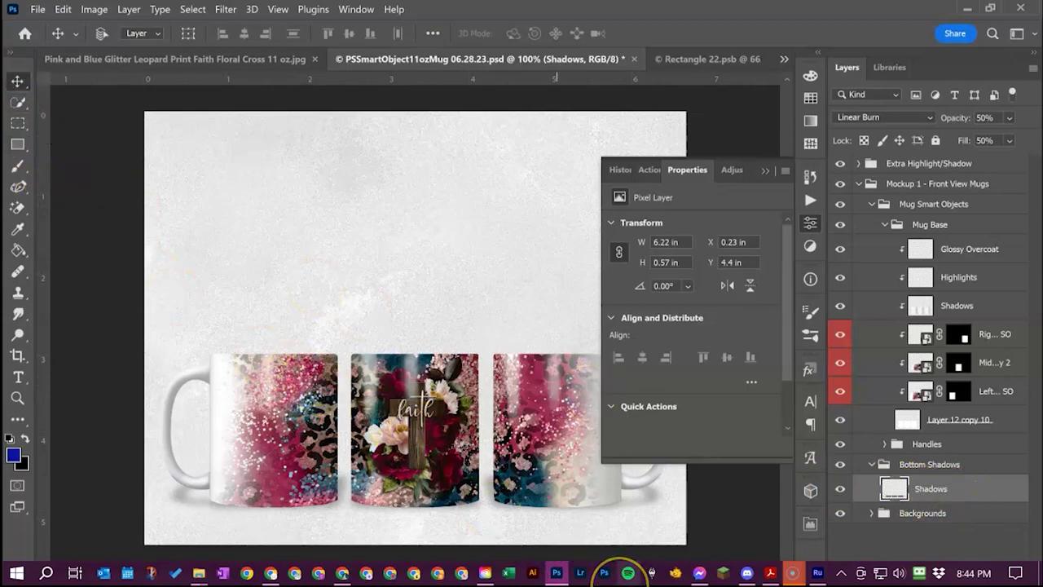
key("Down")
key("Down")
key("Down")
key("Down")
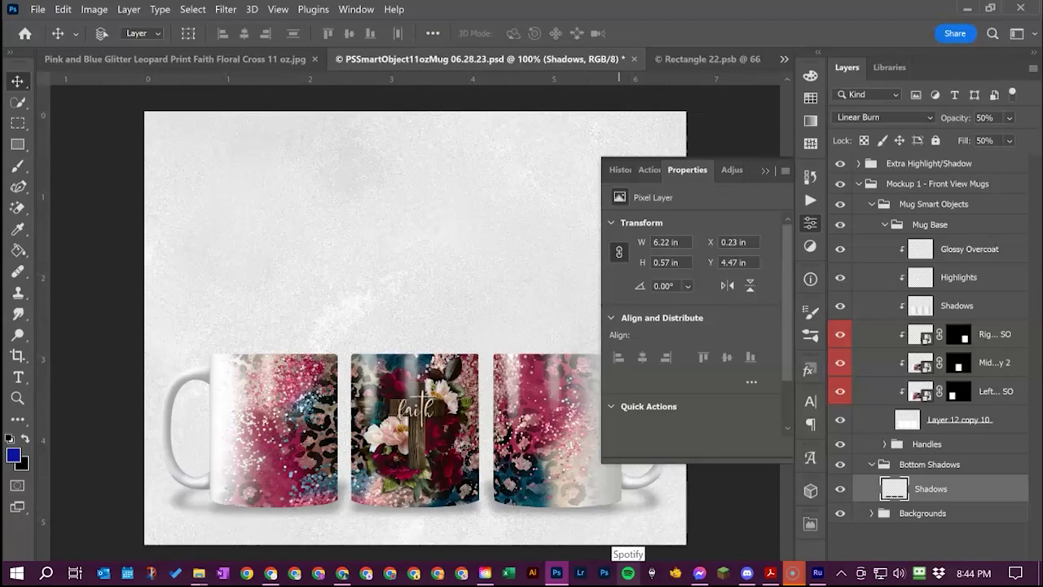
key("Up")
key("Up")
key("Up")
key("Up")
key("Up")
key("Up")
key("Up")
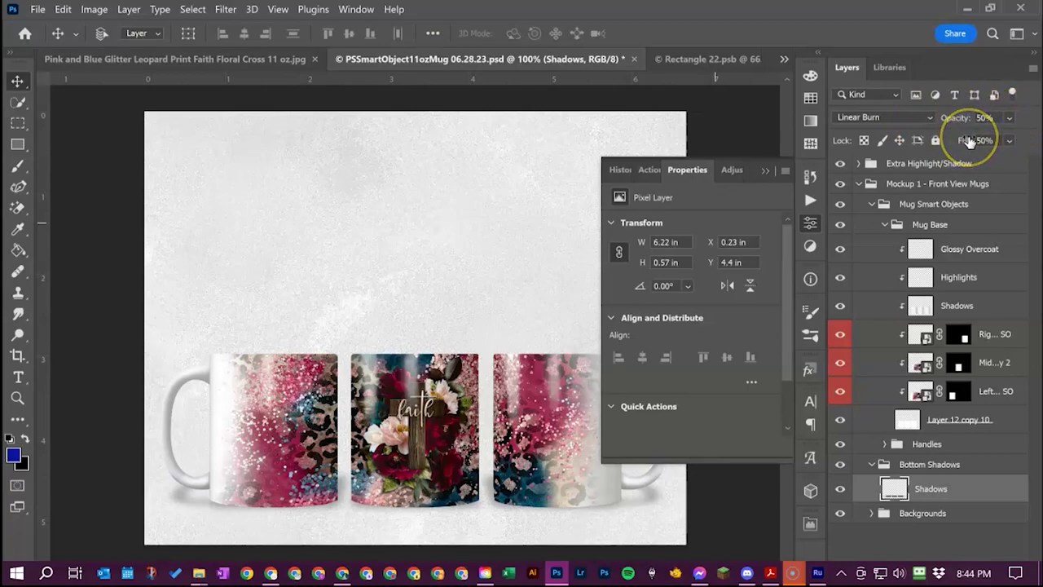
left_click(874, 466)
- Preview Hue/Saturation 2's pink colorize tint (Hue 299, Saturation 25) on White Shimmer, then hide it
left_click(871, 484)
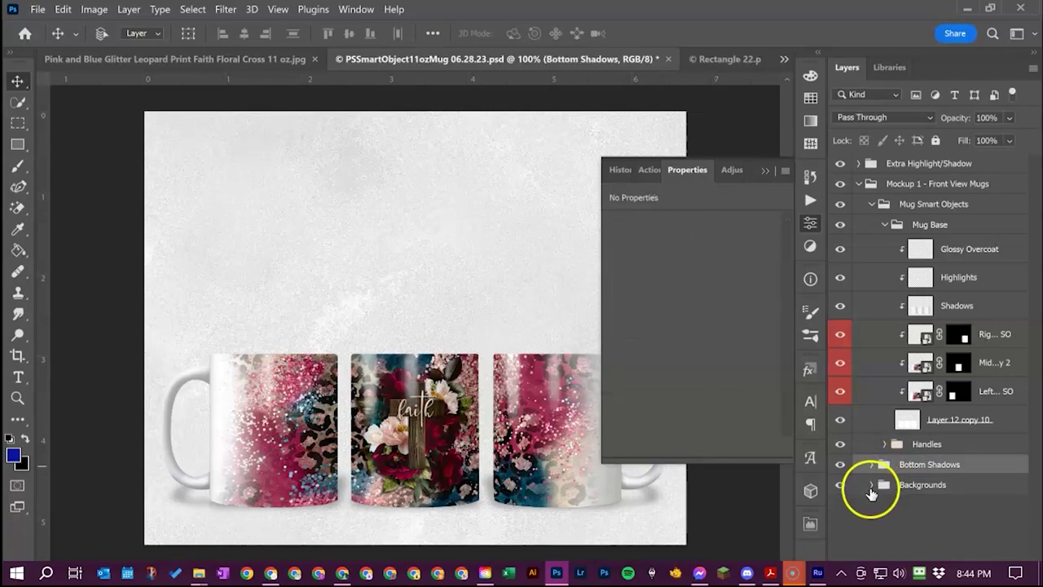
scroll(888, 479, "down", 5)
scroll(887, 484, "down", 1)
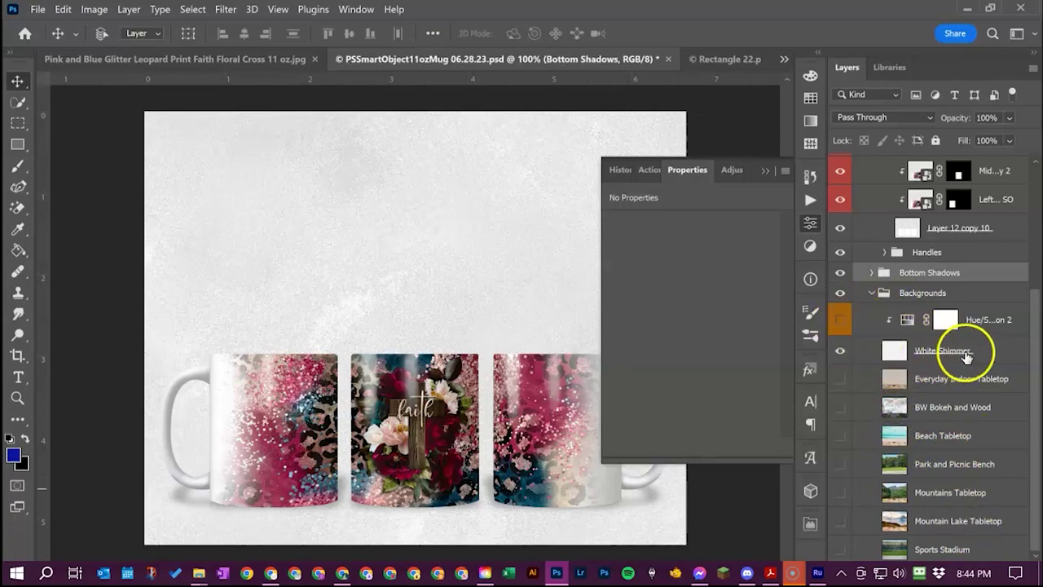
left_click(840, 319)
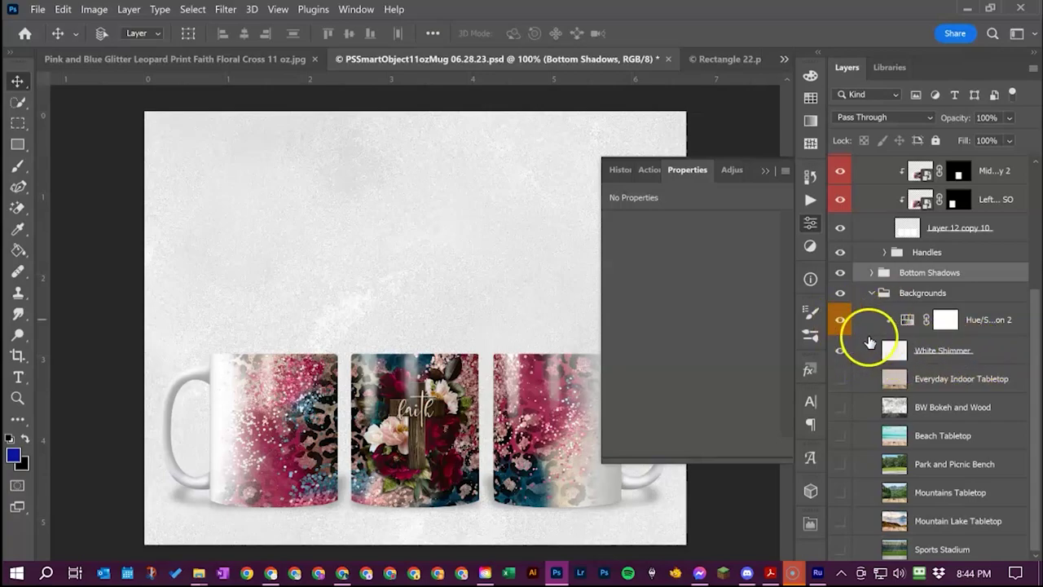
left_click(876, 334, "alt")
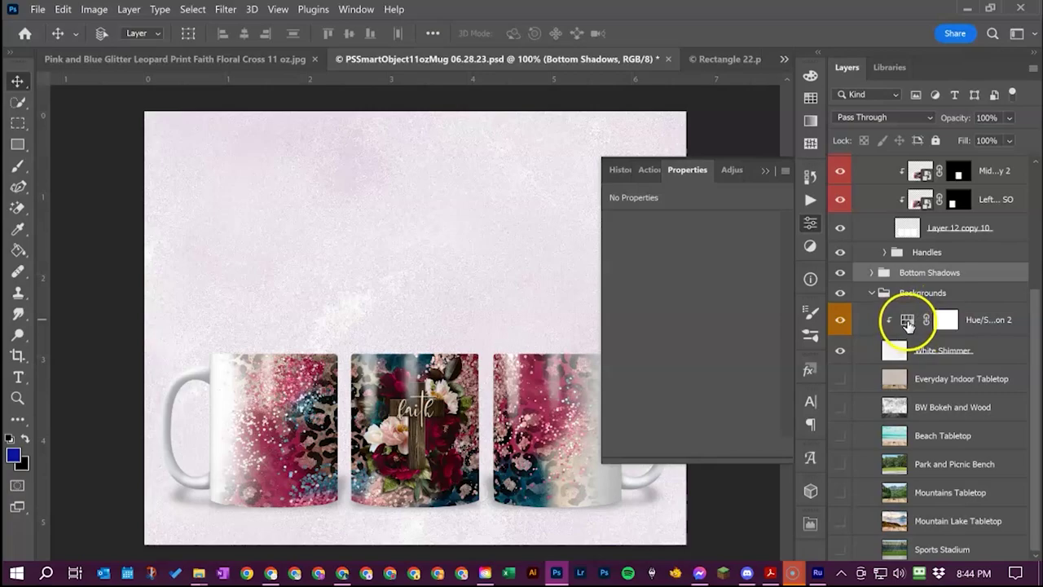
left_click(908, 323)
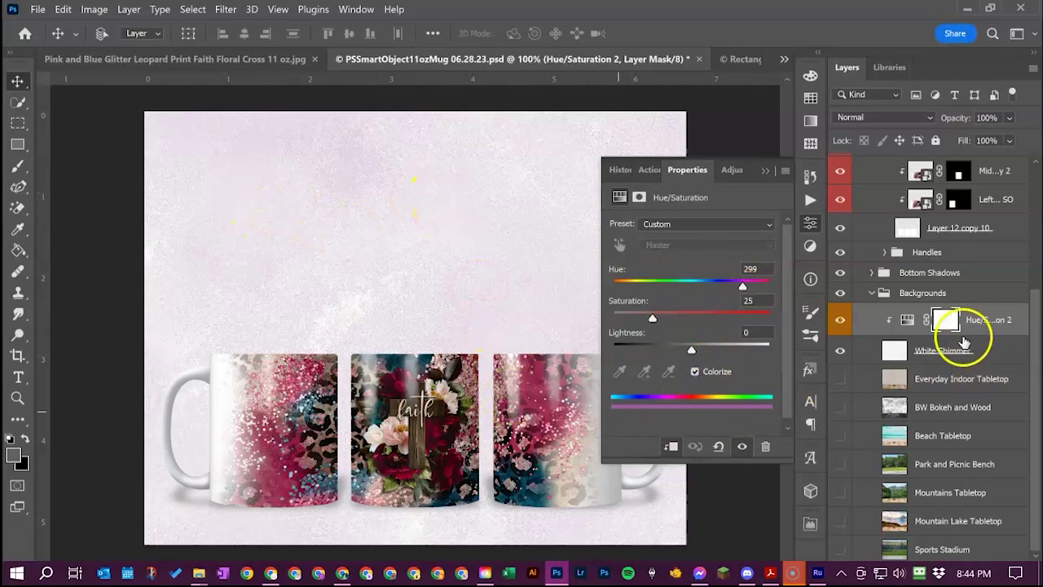
left_click(841, 320)
left_click(869, 289)
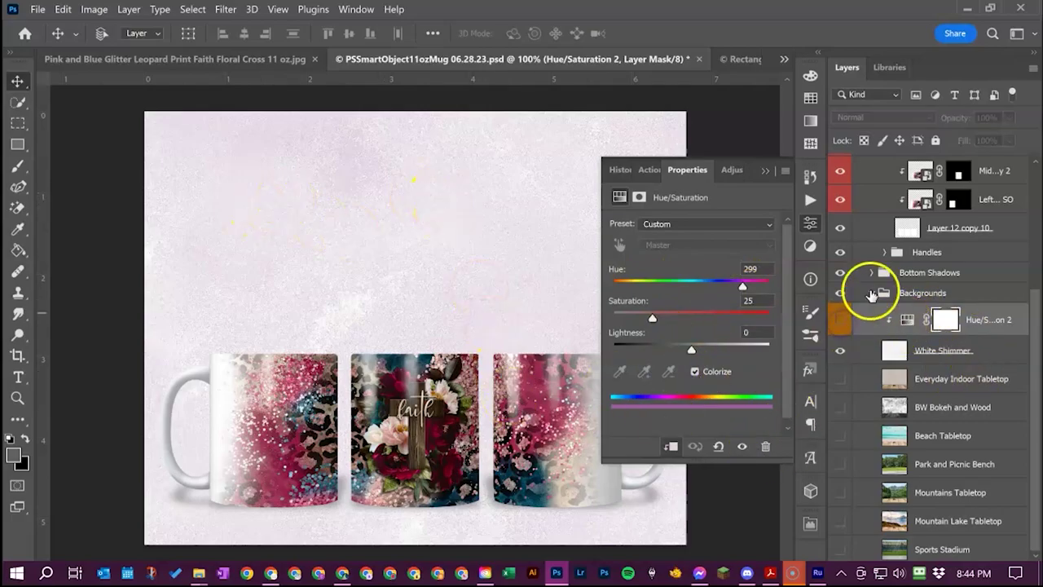
left_click(872, 293)
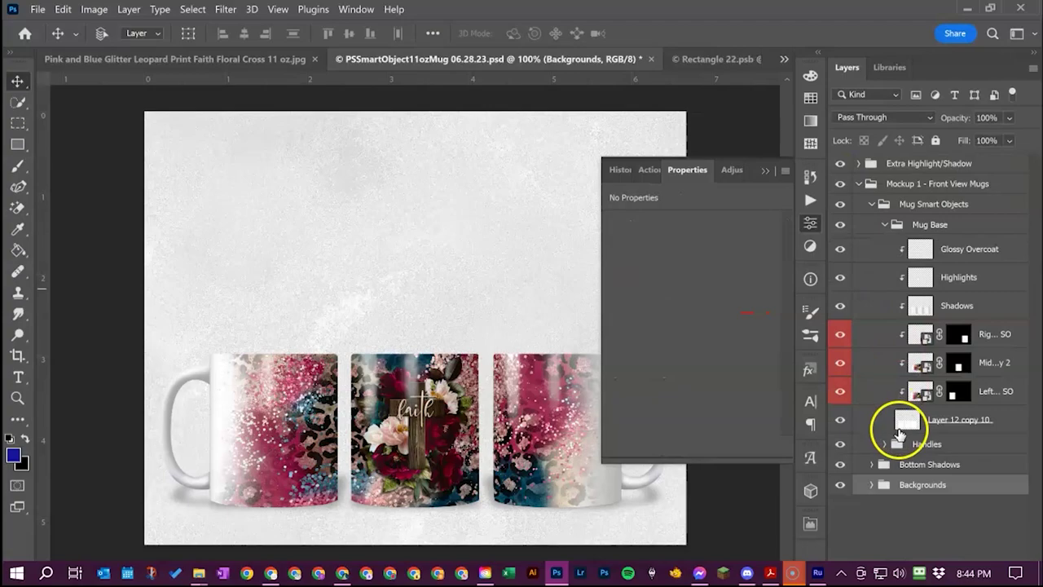
- Close the floating Properties panel so all three mugs are fully visible
left_click(784, 162)
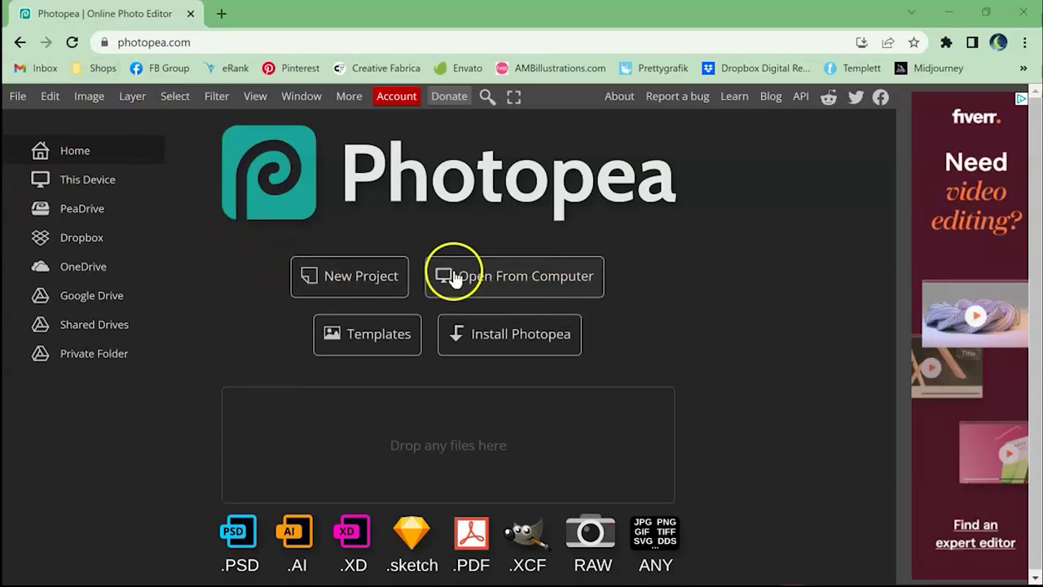
- Open PSSmartObject11ozMug 06.28.23.psd from the 11 oz Mug Smart Object Mockup folder
left_click(514, 287)
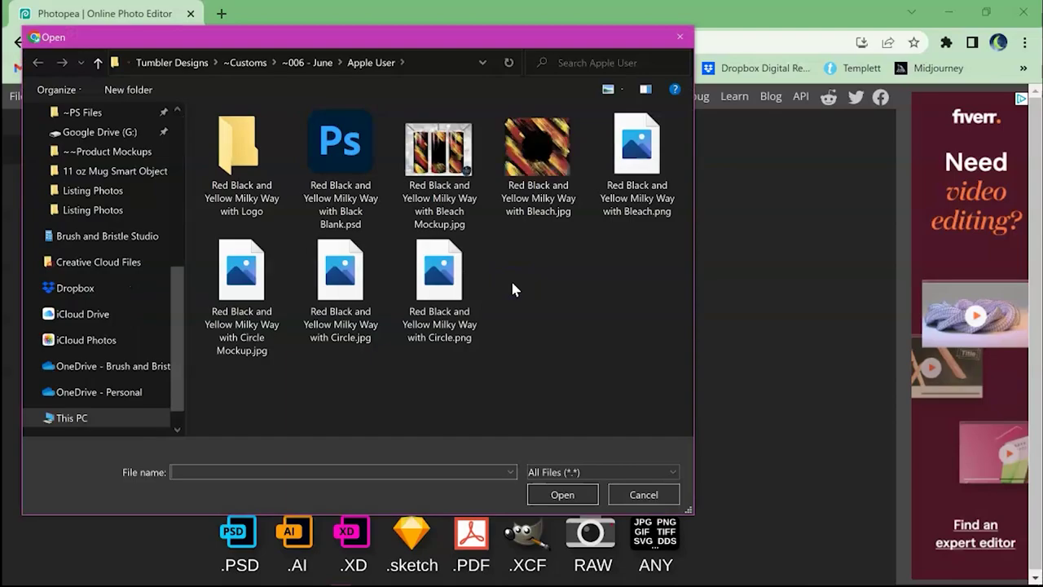
scroll(130, 163, "up", 1)
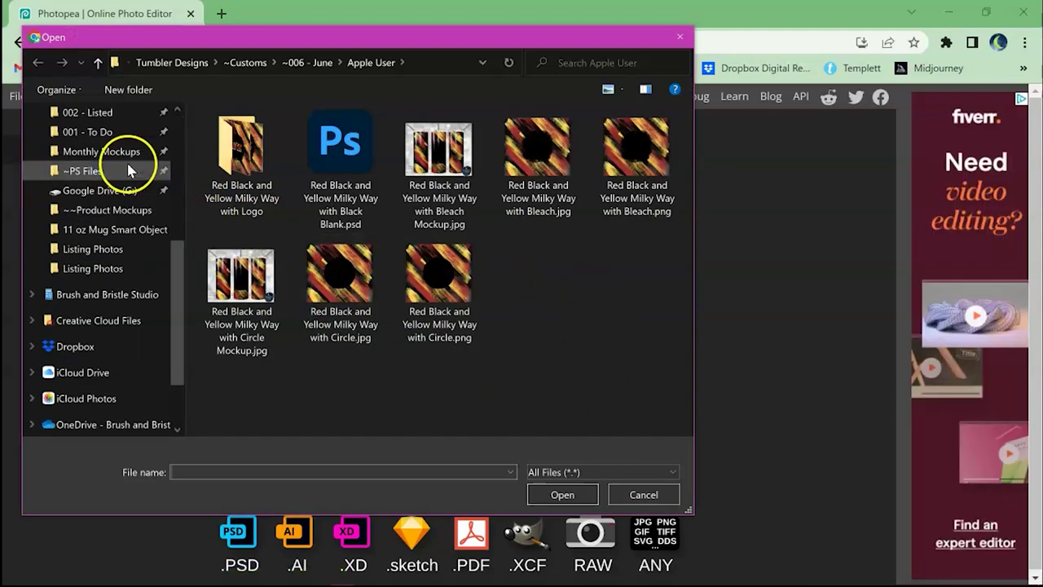
left_click(130, 229)
left_click(638, 167)
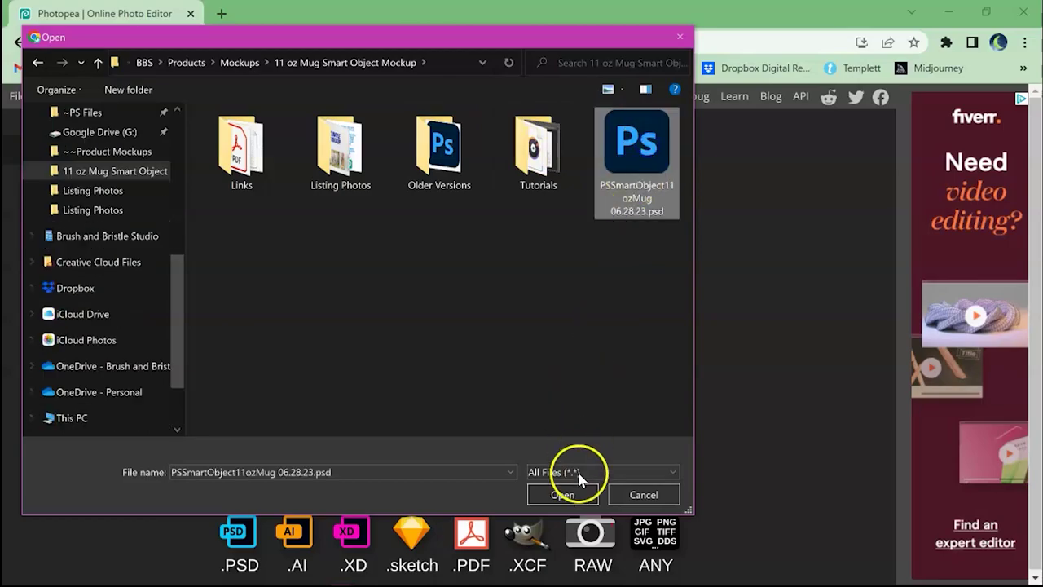
left_click(581, 495)
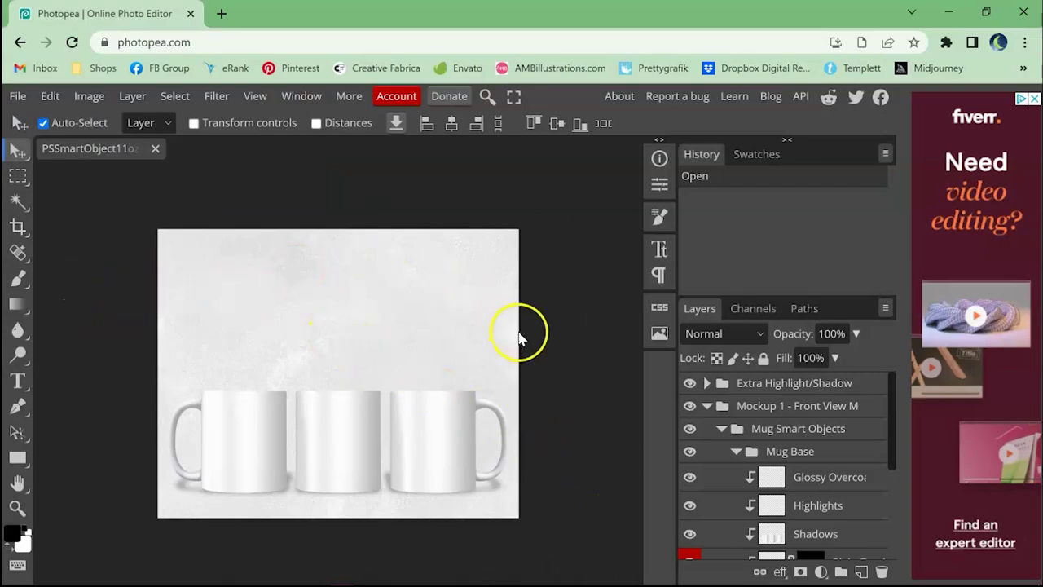
- Open the Right Tumbler smart object's contents as Rectangle 2.psd from the Layers panel
scroll(706, 462, "down", 3)
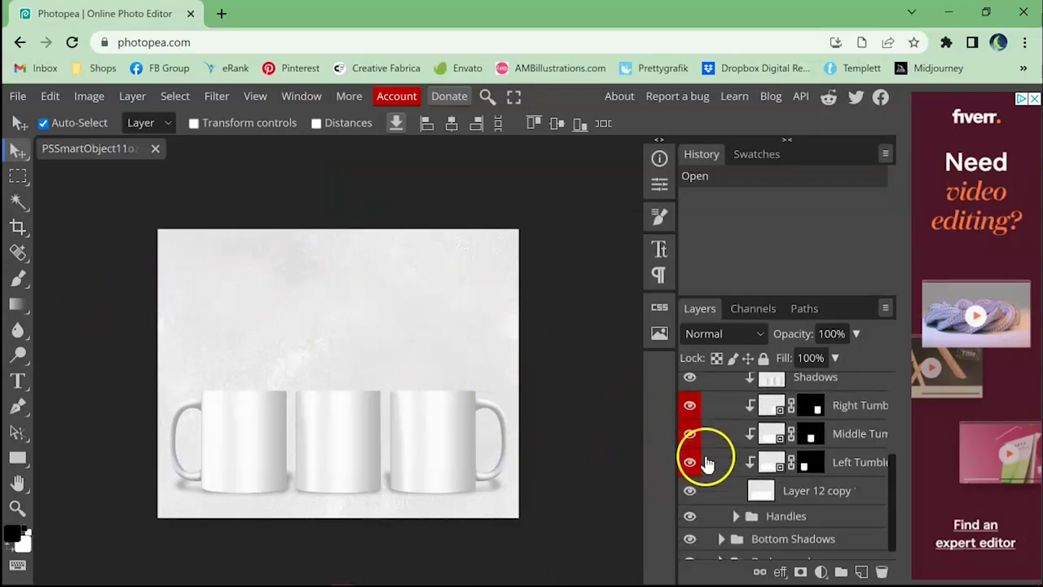
scroll(705, 462, "down", 1)
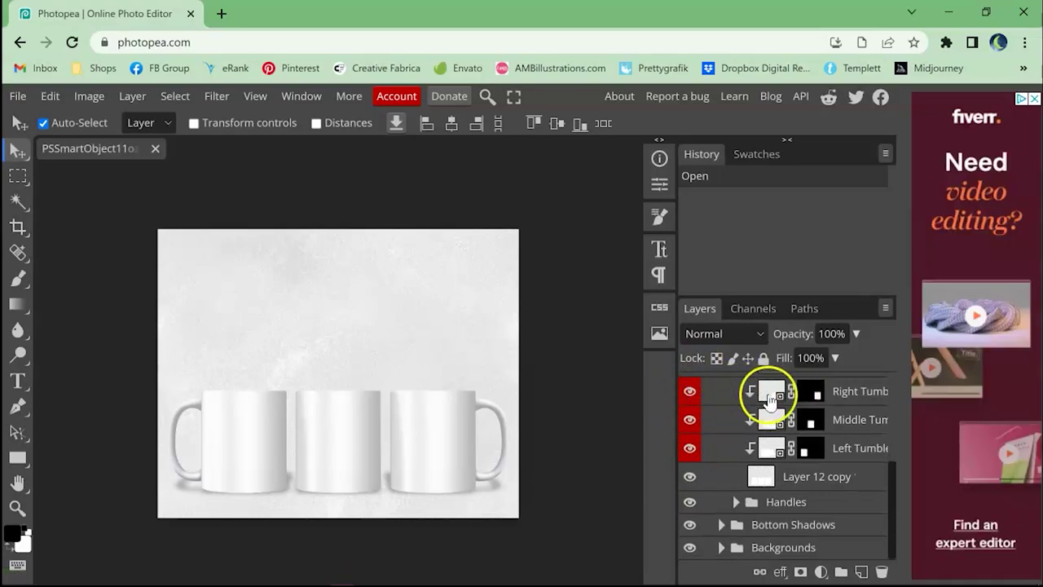
mouse_move(986, 575)
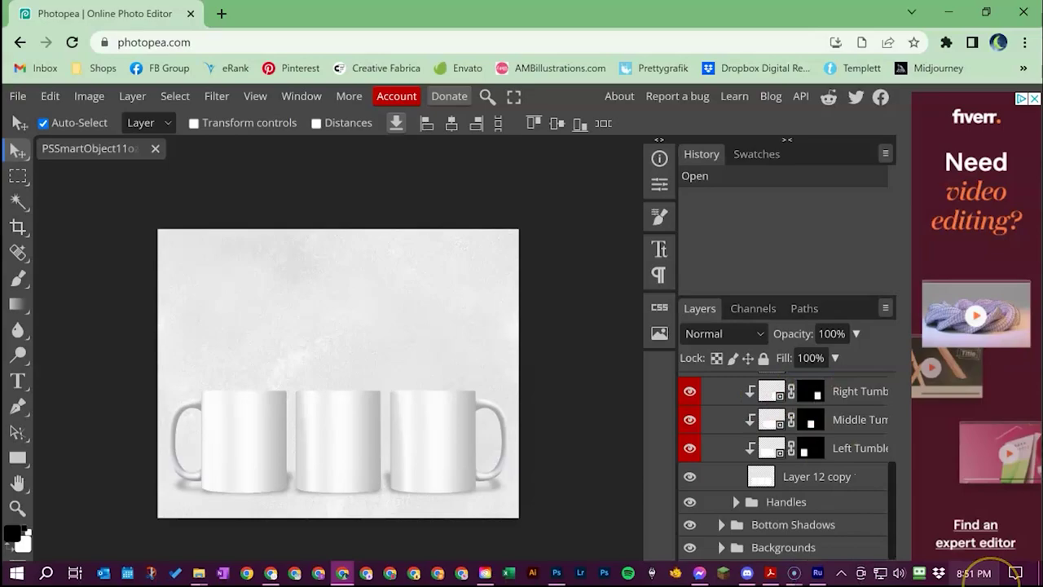
double_click(769, 397)
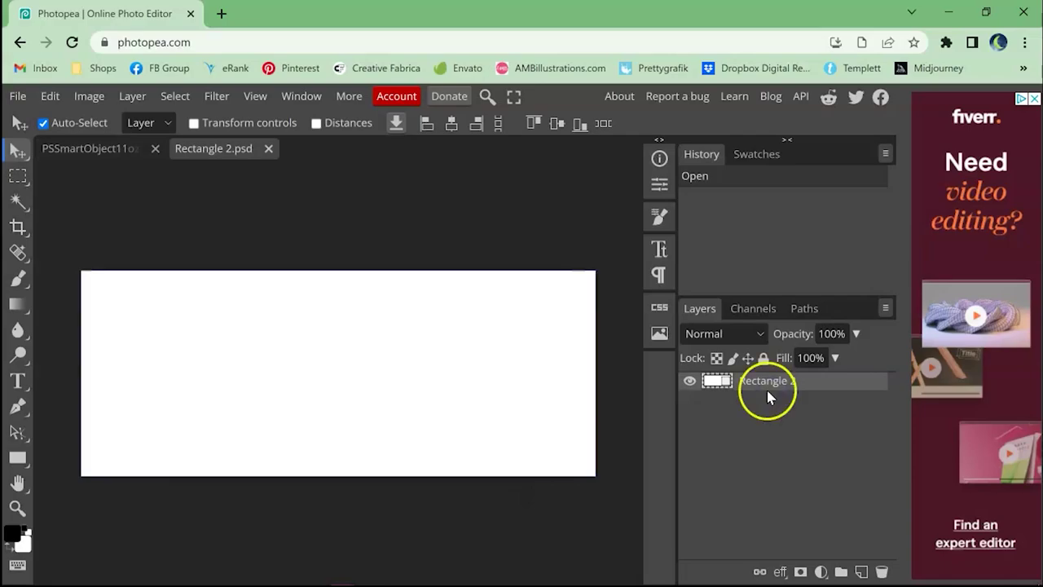
- Place the Elephant Glitter Jungle Animal Print 11 oz JPG from 2023 Designs > ~Mugs > ~006 - June at full size
left_click(18, 97)
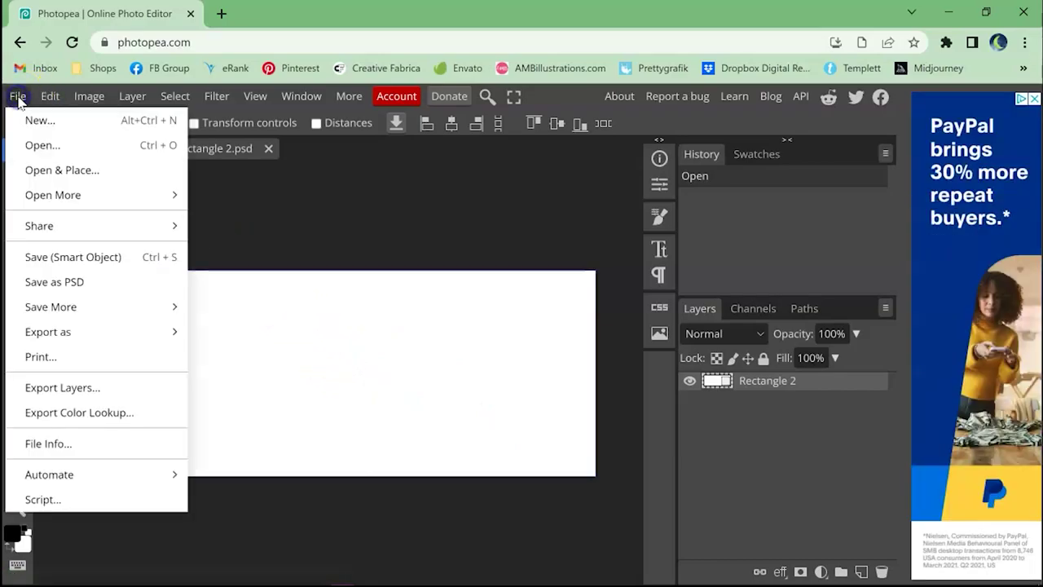
left_click(73, 171)
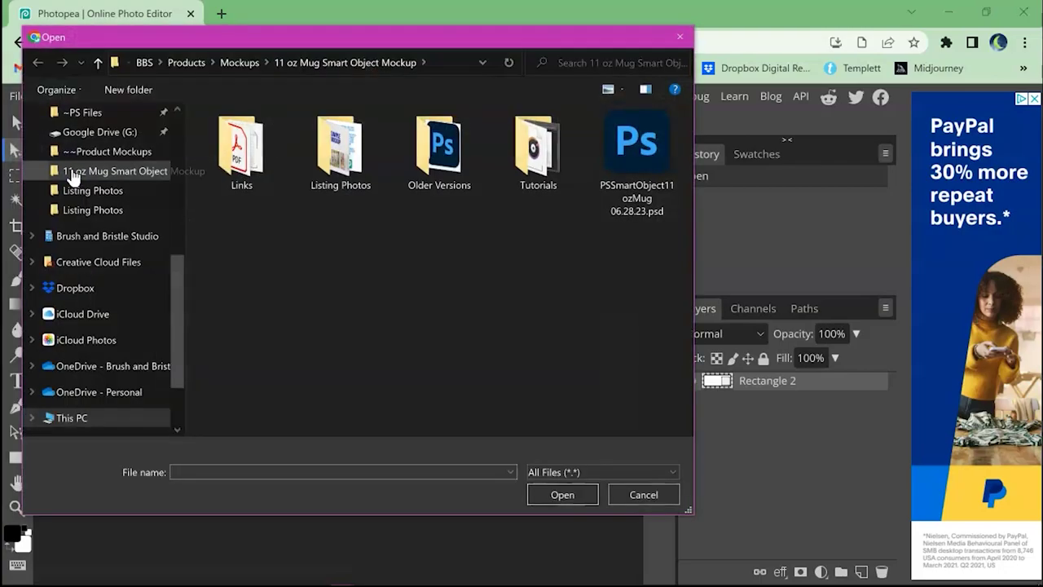
scroll(122, 175, "up", 2)
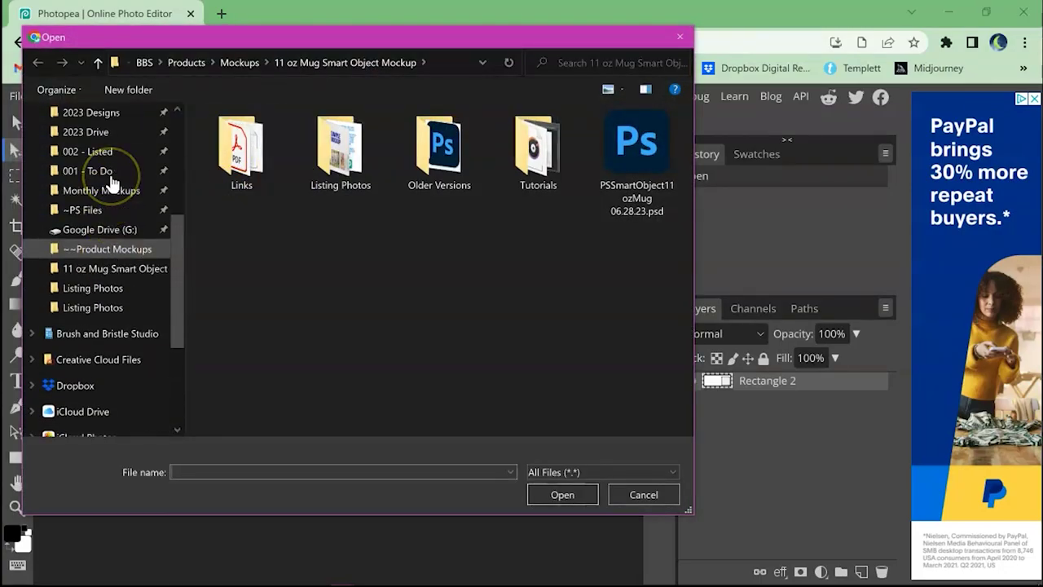
left_click(91, 113)
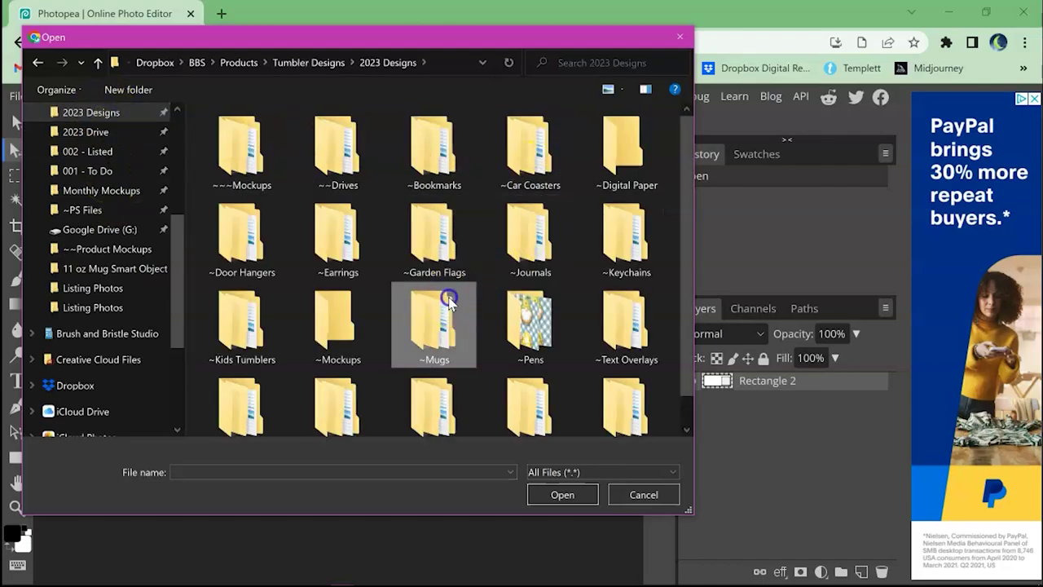
double_click(433, 334)
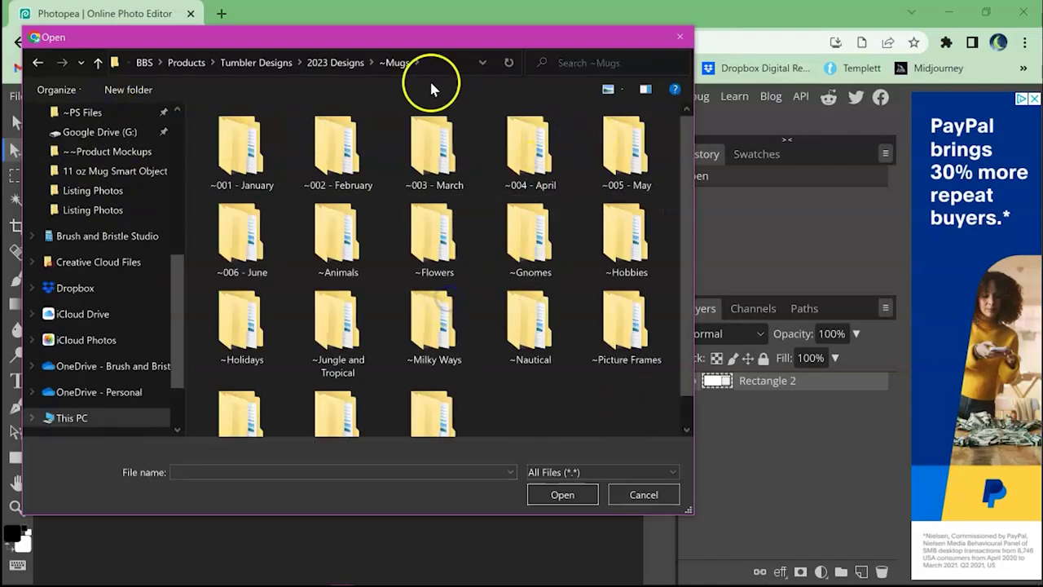
double_click(246, 233)
double_click(237, 138)
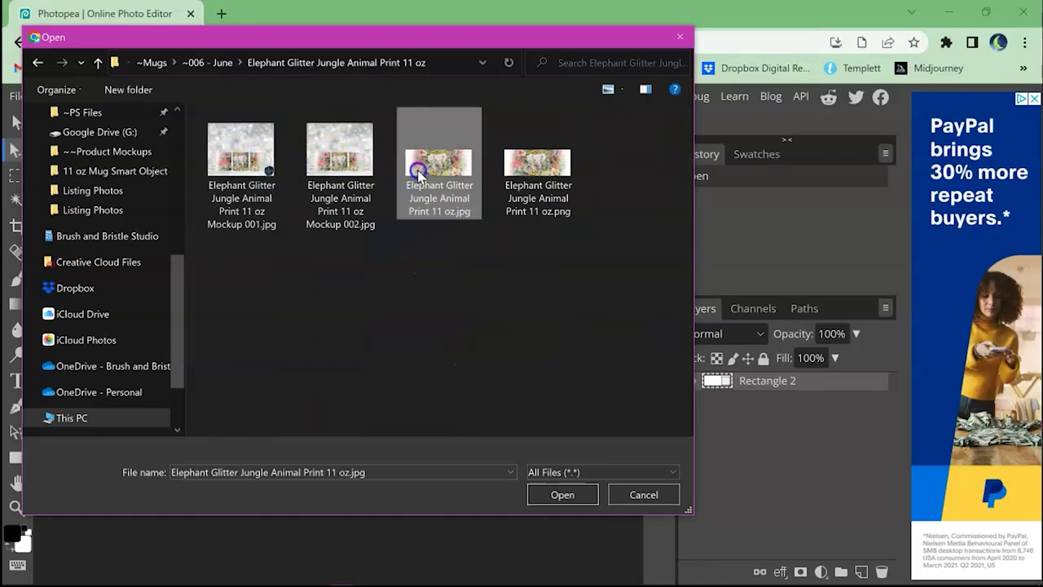
double_click(415, 171)
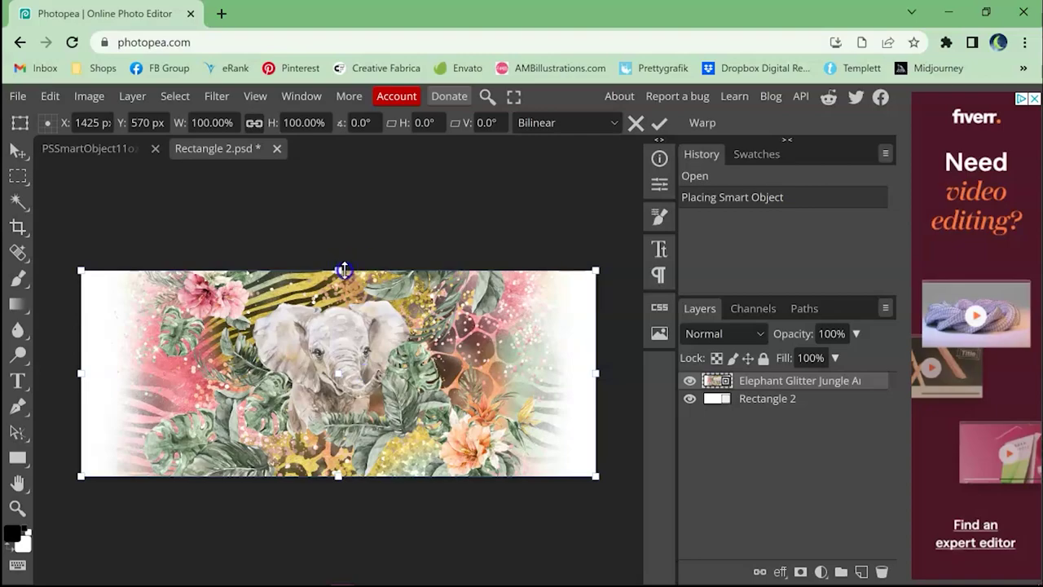
mouse_move(344, 269)
left_mouse_down()
mouse_move(333, 282)
mouse_move(330, 269)
left_mouse_up()
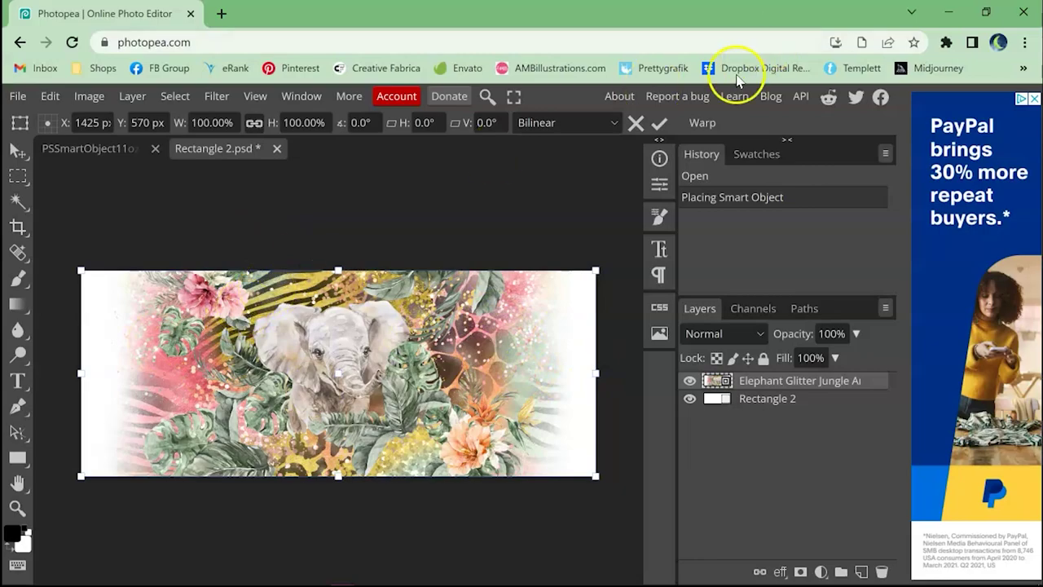
left_click(658, 122)
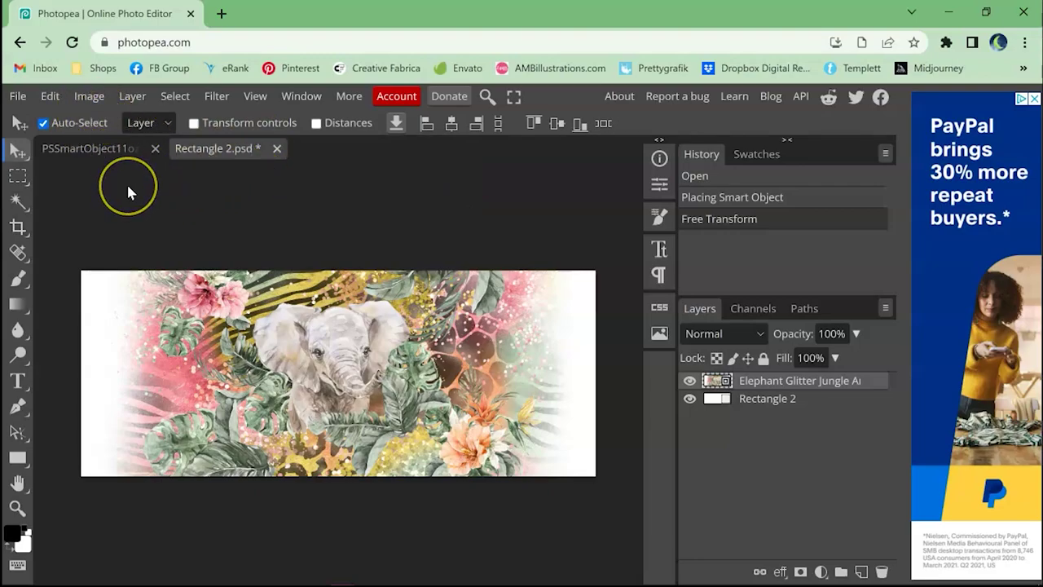
- Save the Rectangle 2 smart object and return to the PSSmartObject11ozMug mockup
left_click(16, 97)
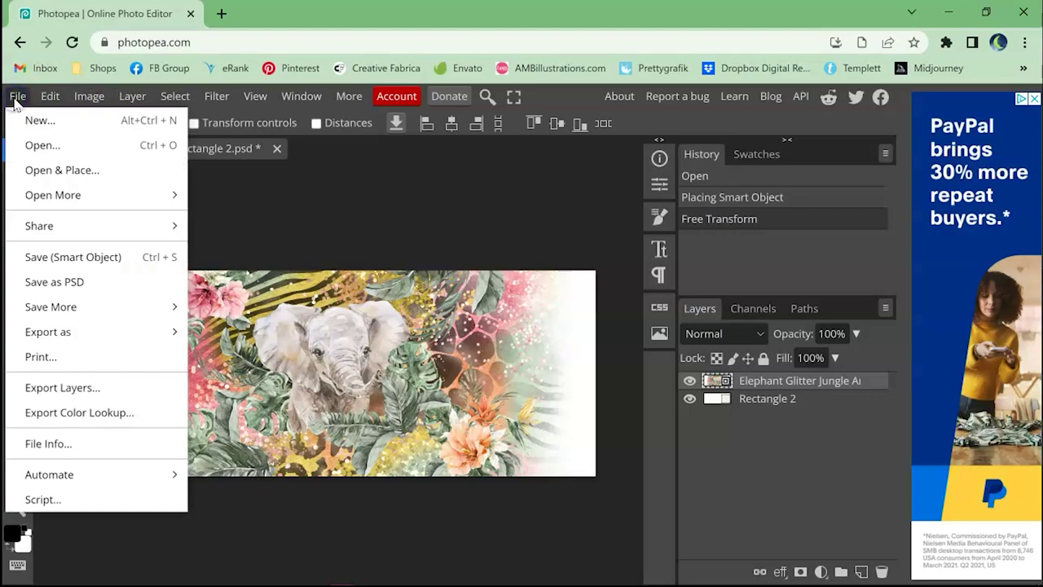
left_click(72, 258)
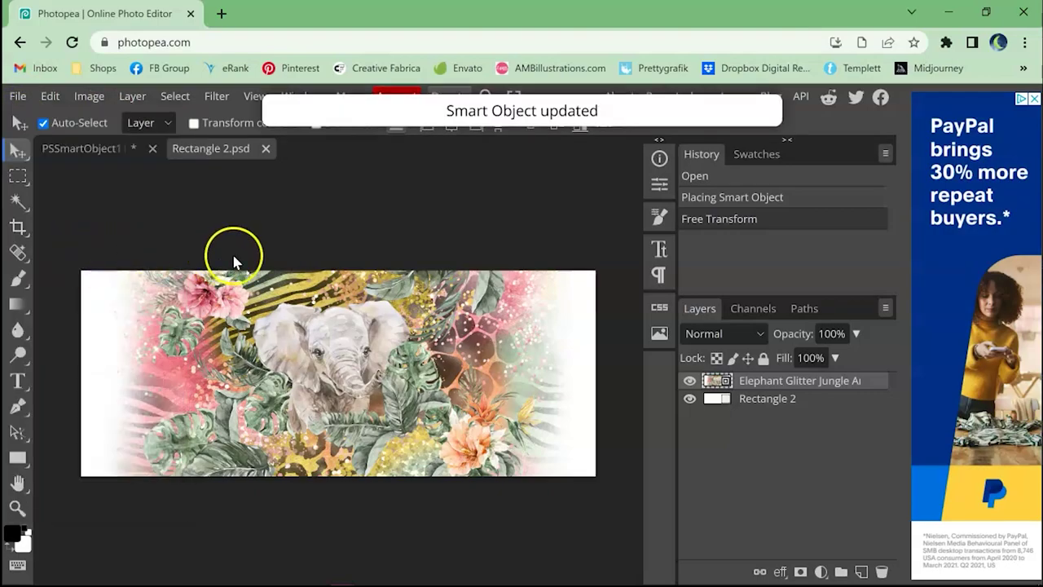
left_click(78, 151)
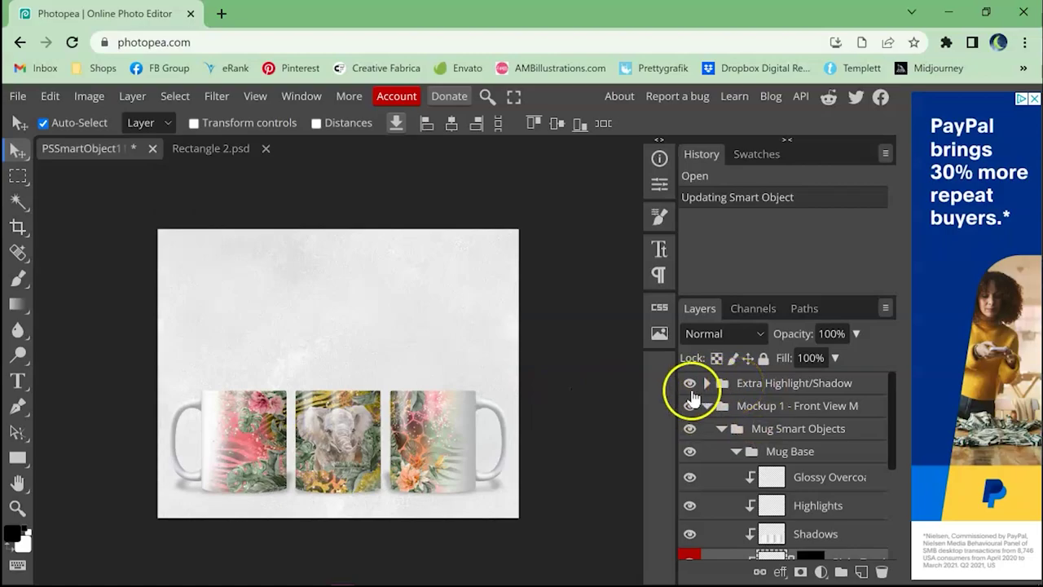
- Toggle Extra Highlight/Shadow off and on, then inspect the Glossy Overcoat and Highlights layers
left_click(689, 383)
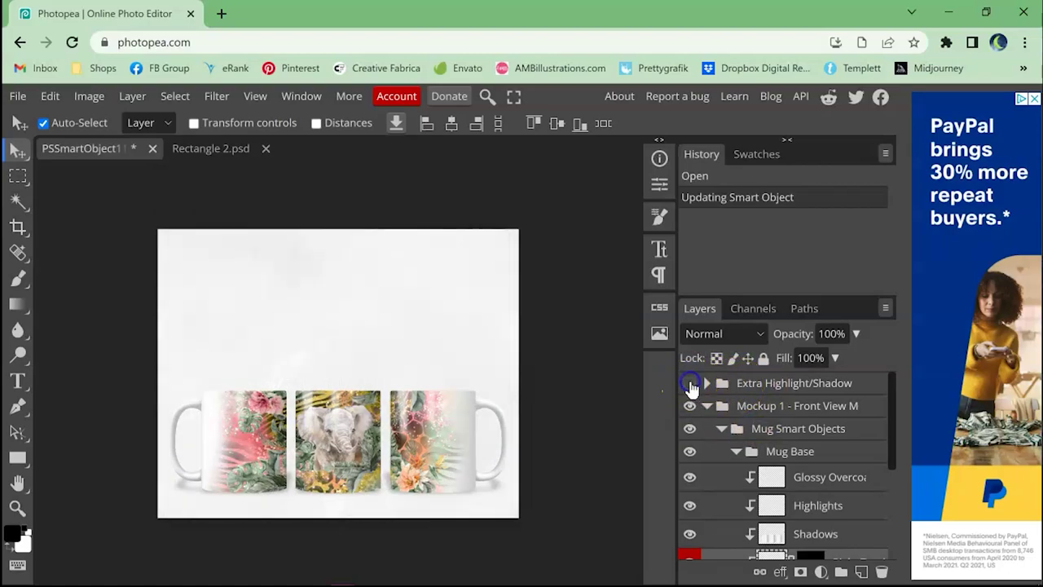
left_click(691, 385)
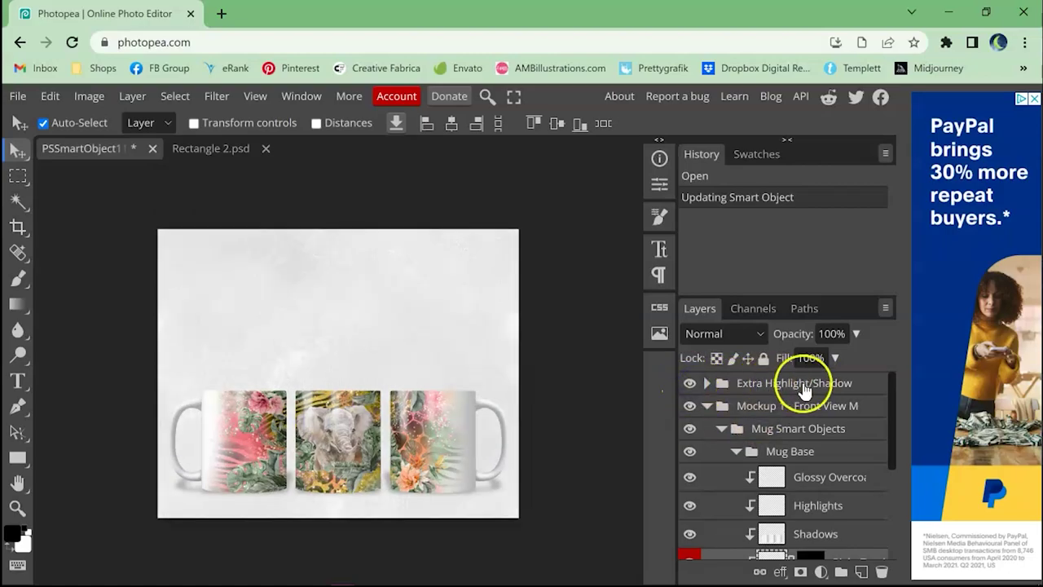
left_click(825, 479)
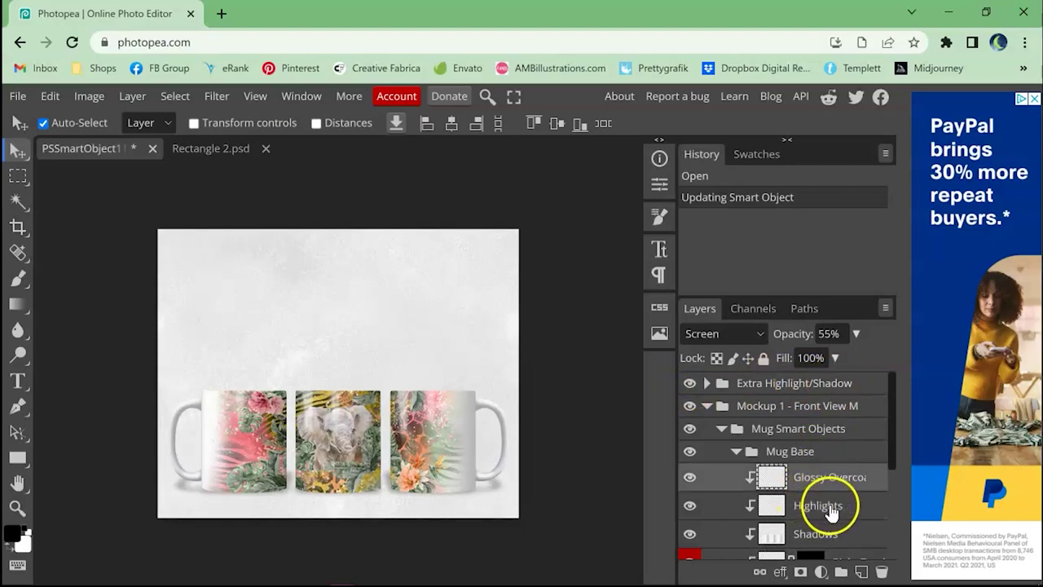
left_click(817, 506)
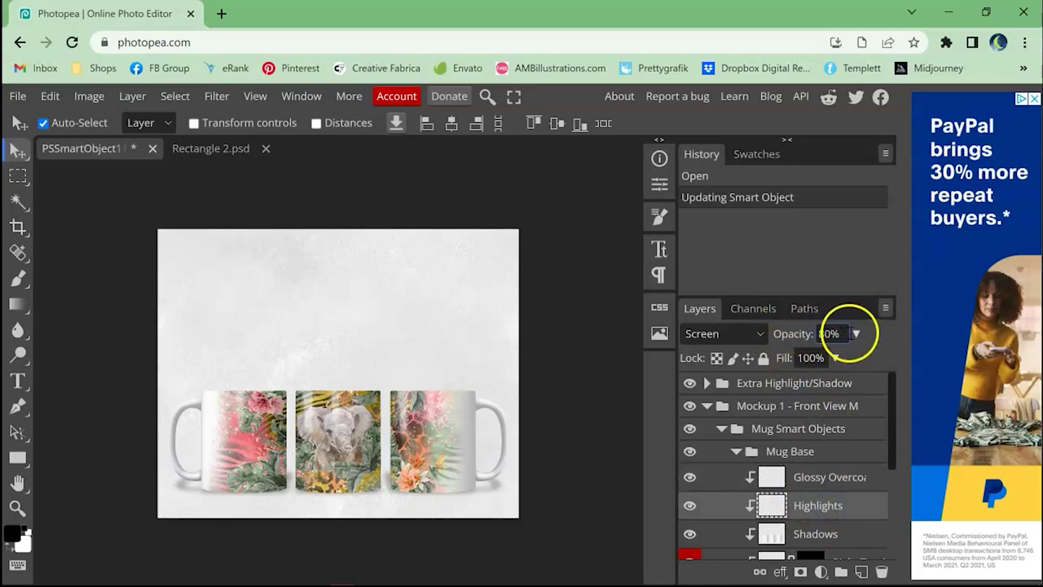
- Expand the Handles group and review its hidden Hue/Saturation adjustment settings
scroll(786, 497, "down", 1)
scroll(786, 497, "down", 5)
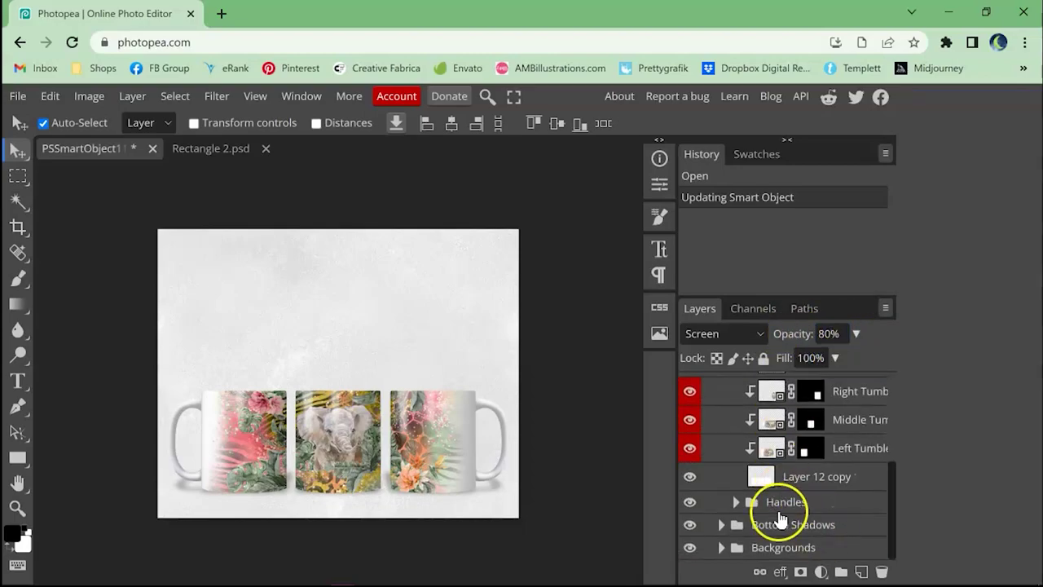
left_click(737, 502)
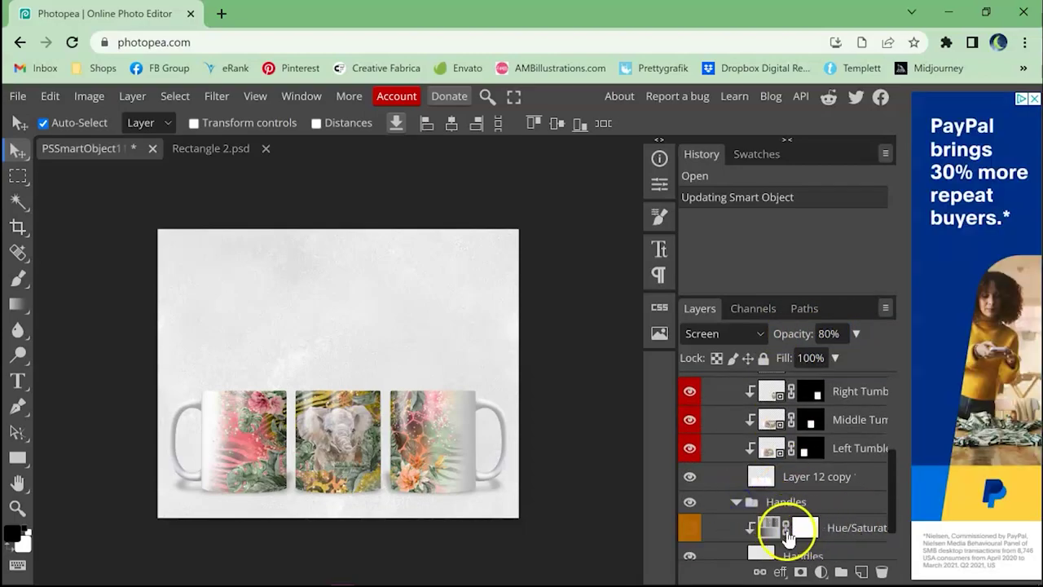
scroll(811, 530, "down", 2)
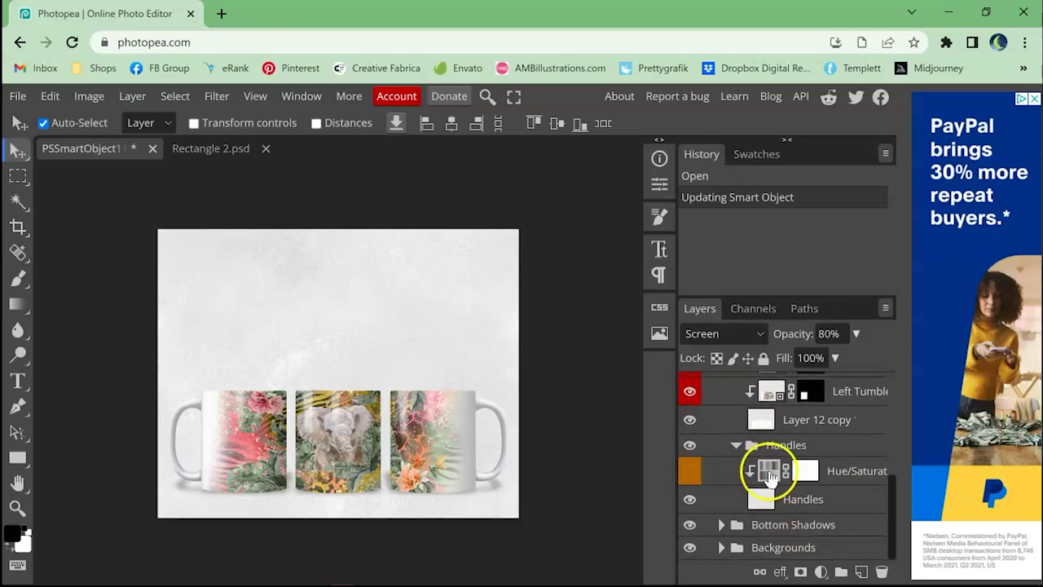
double_click(768, 473)
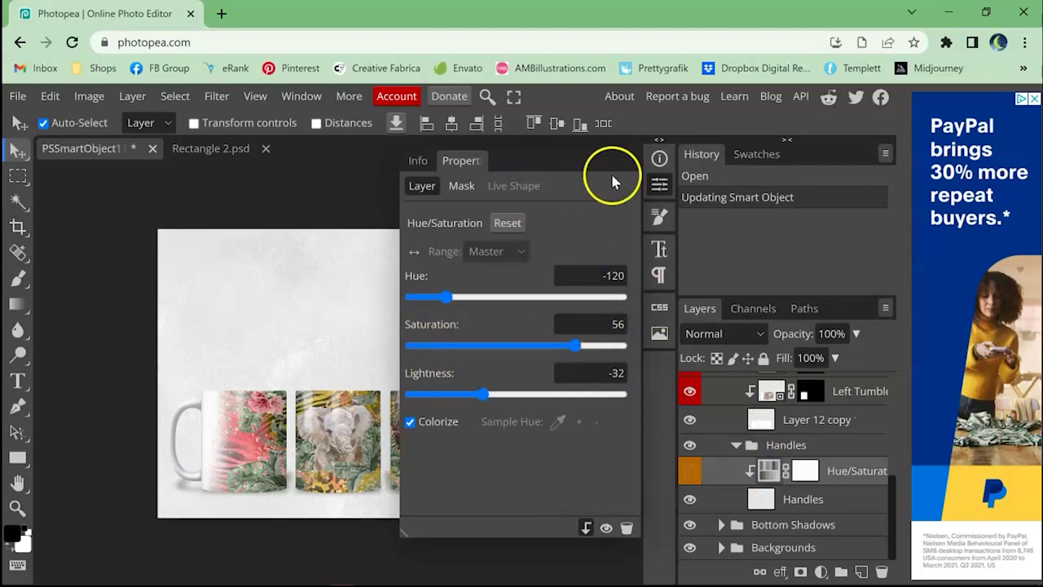
left_click(659, 184)
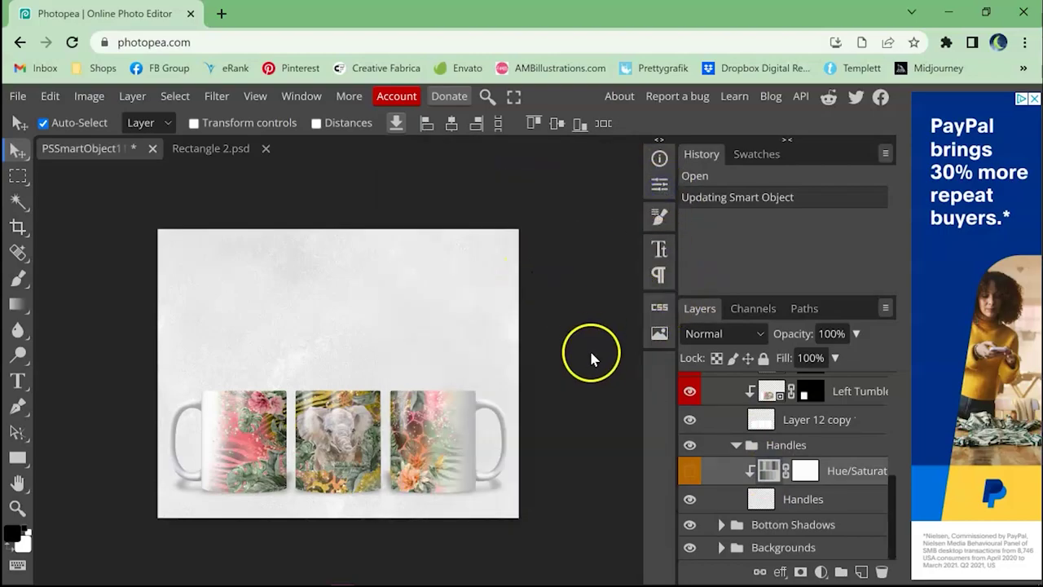